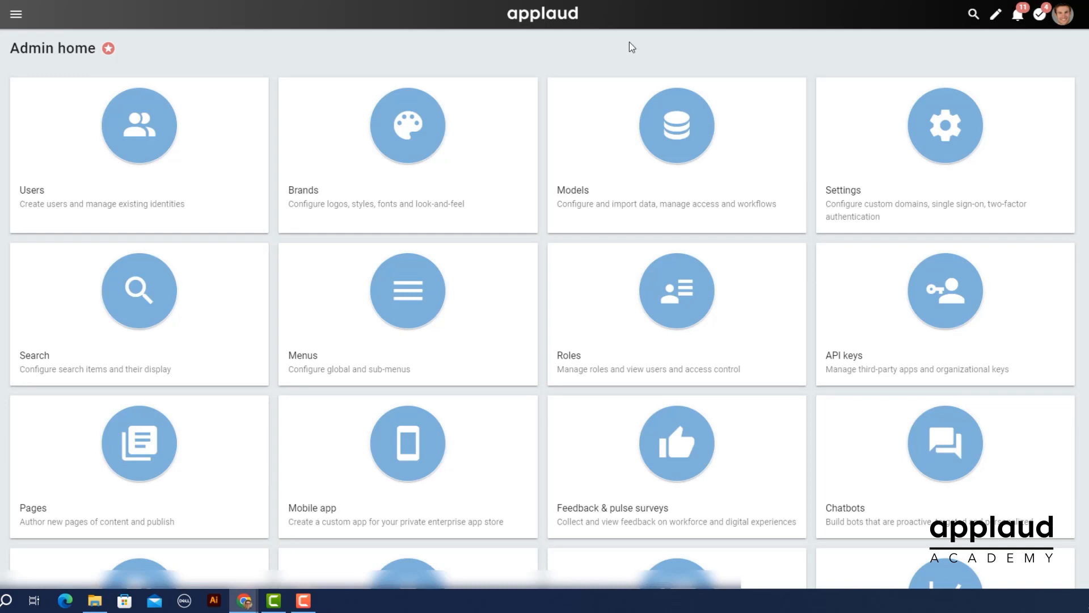
# Open the Content library pack template and install its available update
pyautogui.scroll(-3, 628, 42)
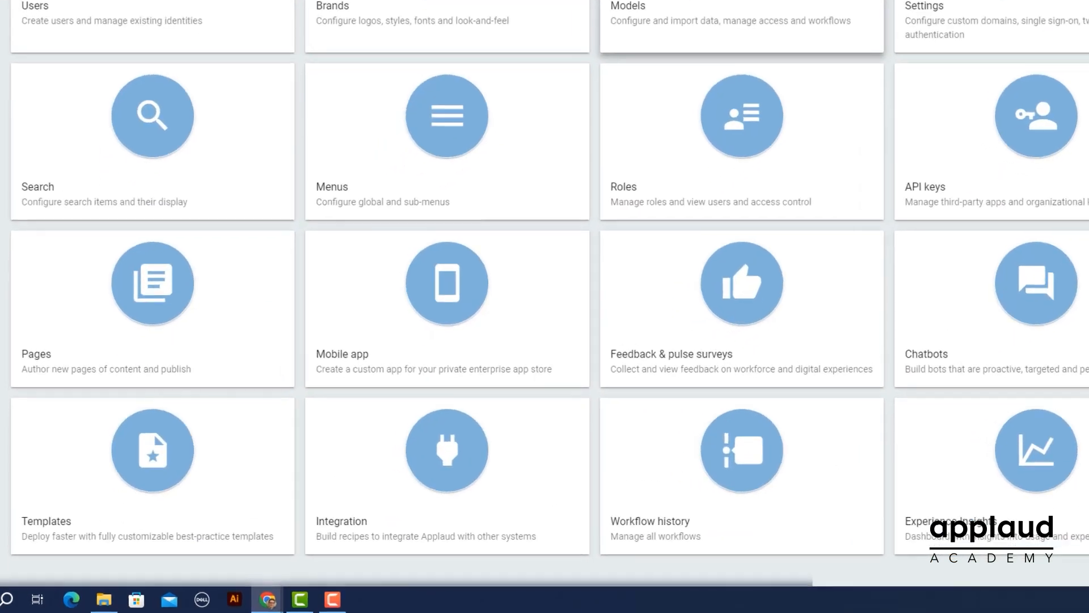
pyautogui.click(204, 398)
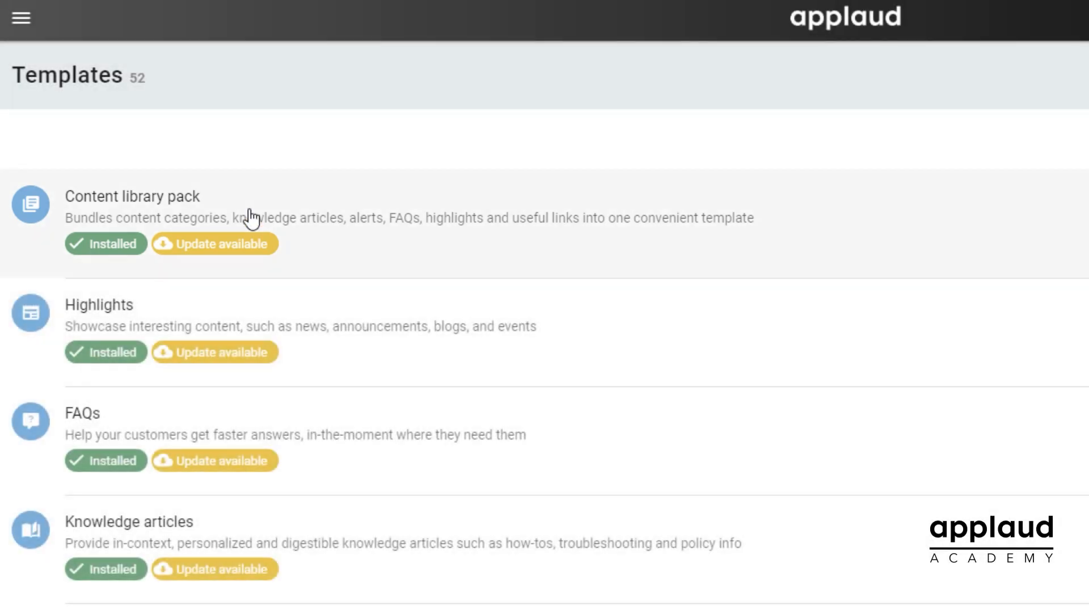
pyautogui.click(250, 217)
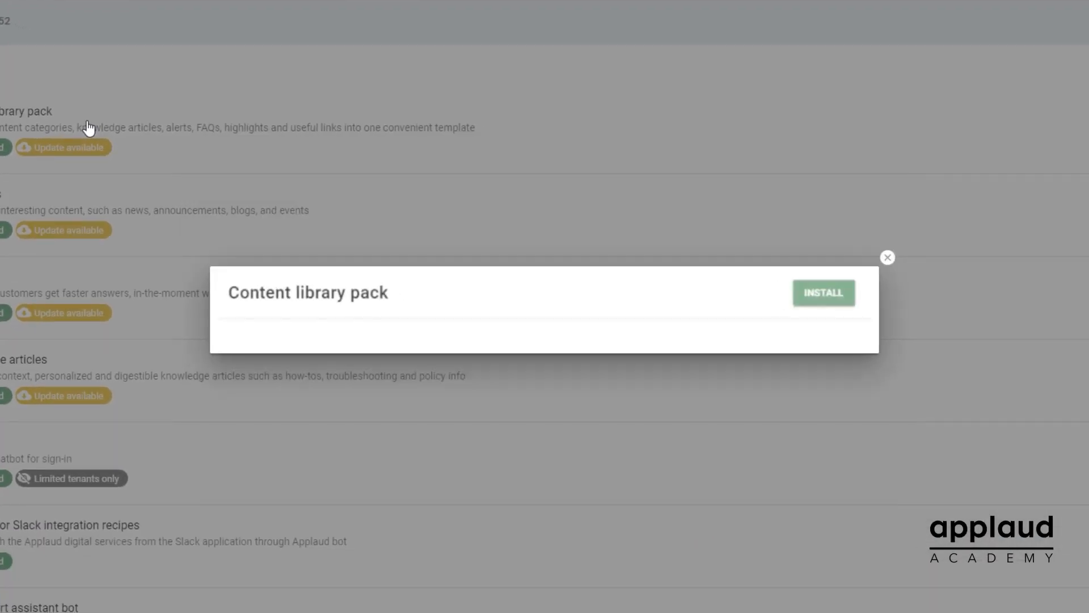
pyautogui.scroll(-10, 849, 219)
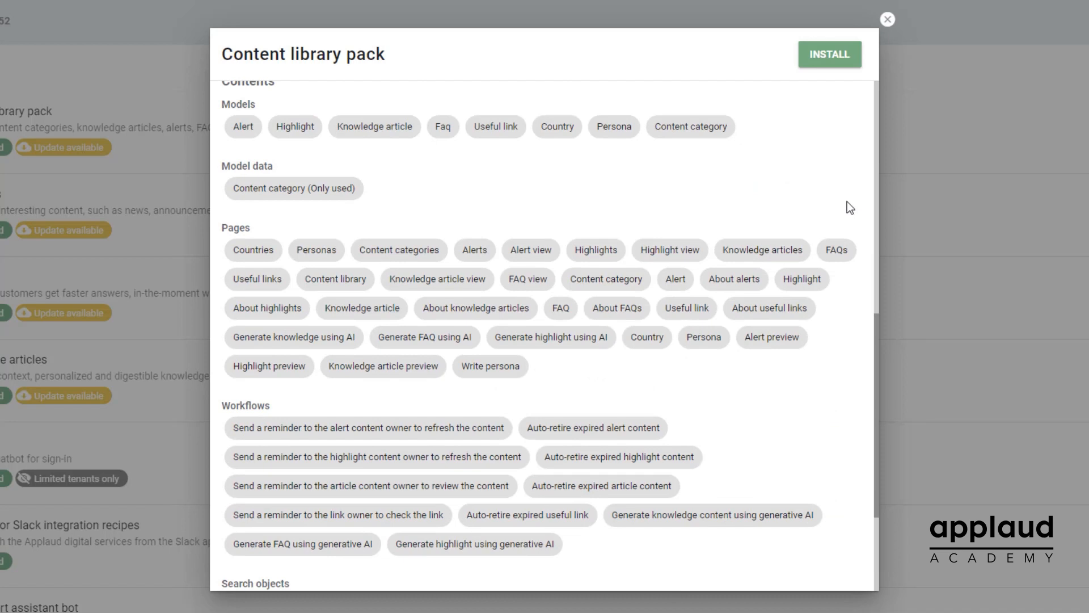
pyautogui.click(833, 62)
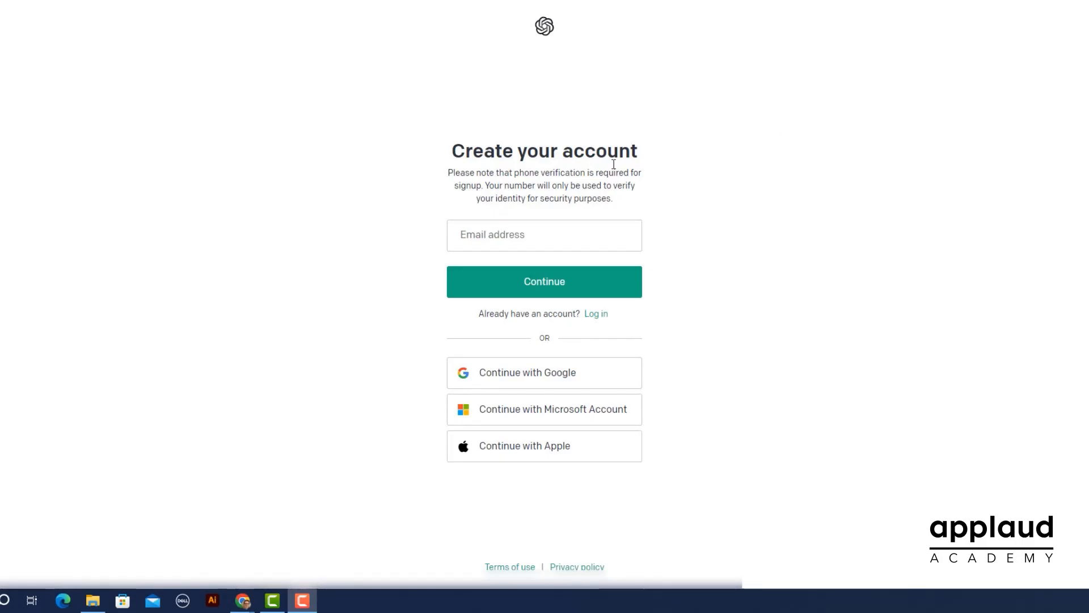
# Sign in to OpenAI Platform and create a secret key named 'AI content key'
pyautogui.click(455, 234)
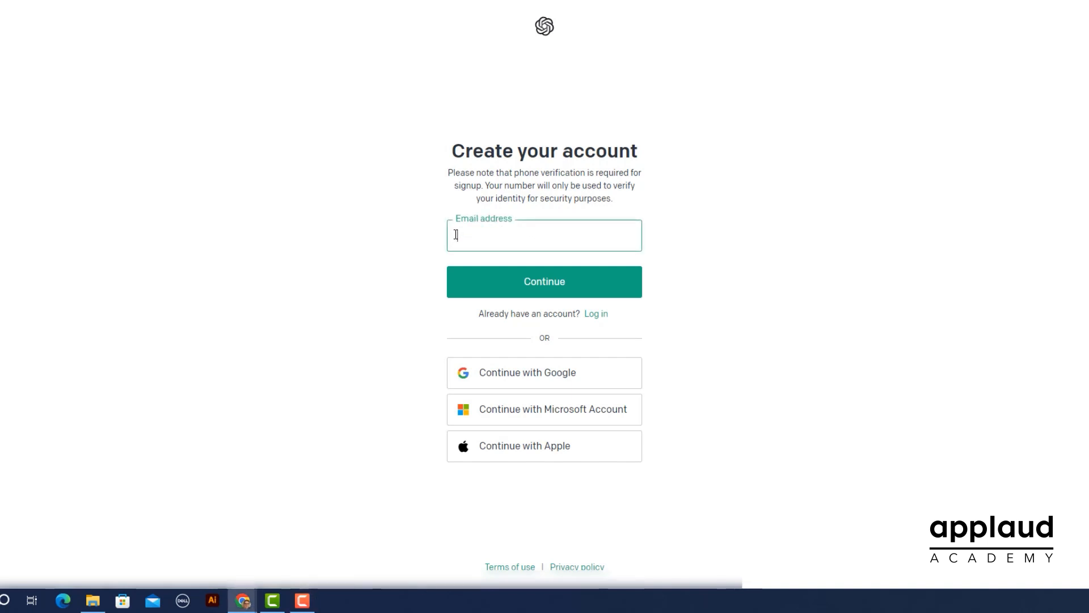
pyautogui.write('scott')
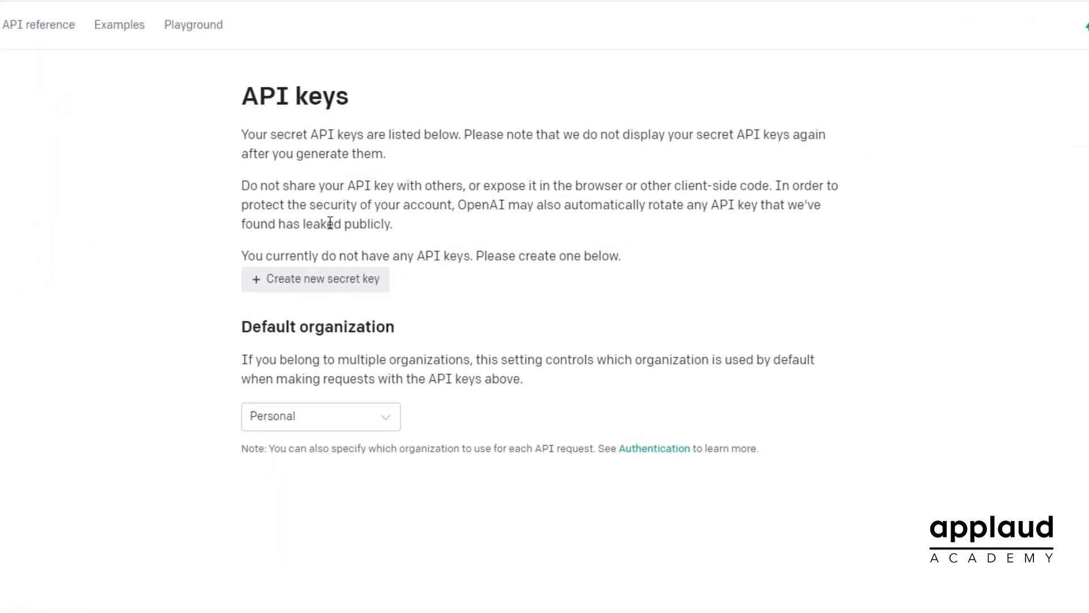
pyautogui.click(296, 277)
pyautogui.write('AI content key')
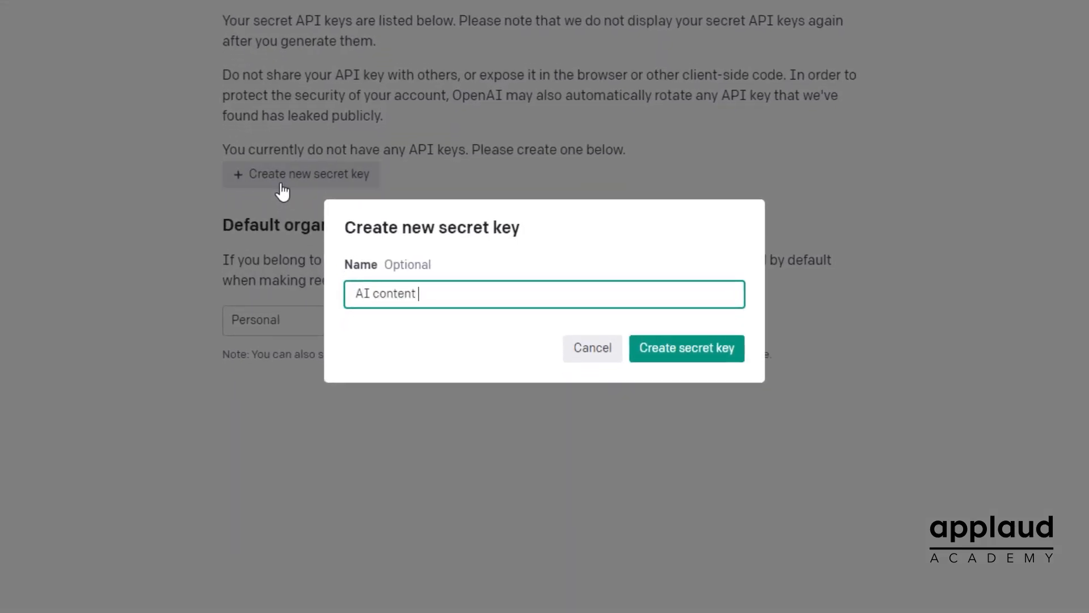
pyautogui.click(693, 353)
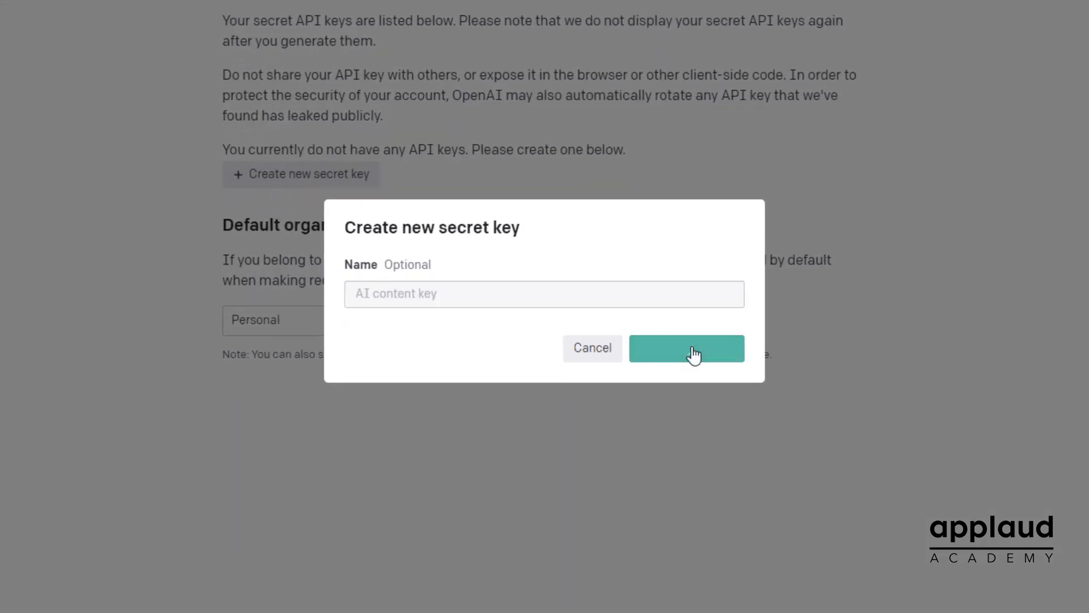
# Copy the new secret key and paste it into the empty Notepad document
pyautogui.click(734, 321)
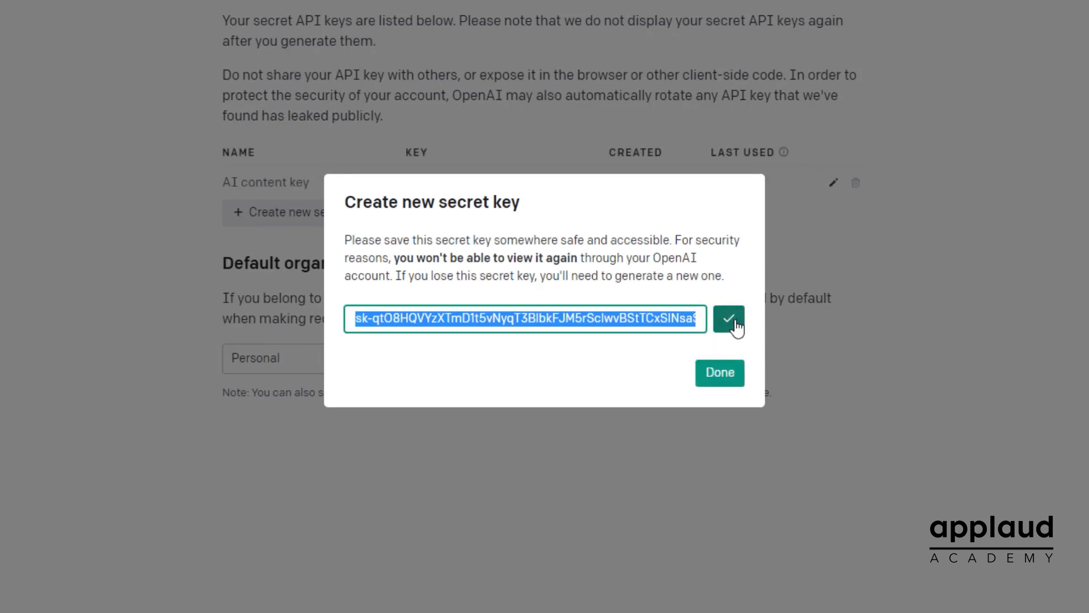
pyautogui.click(730, 377)
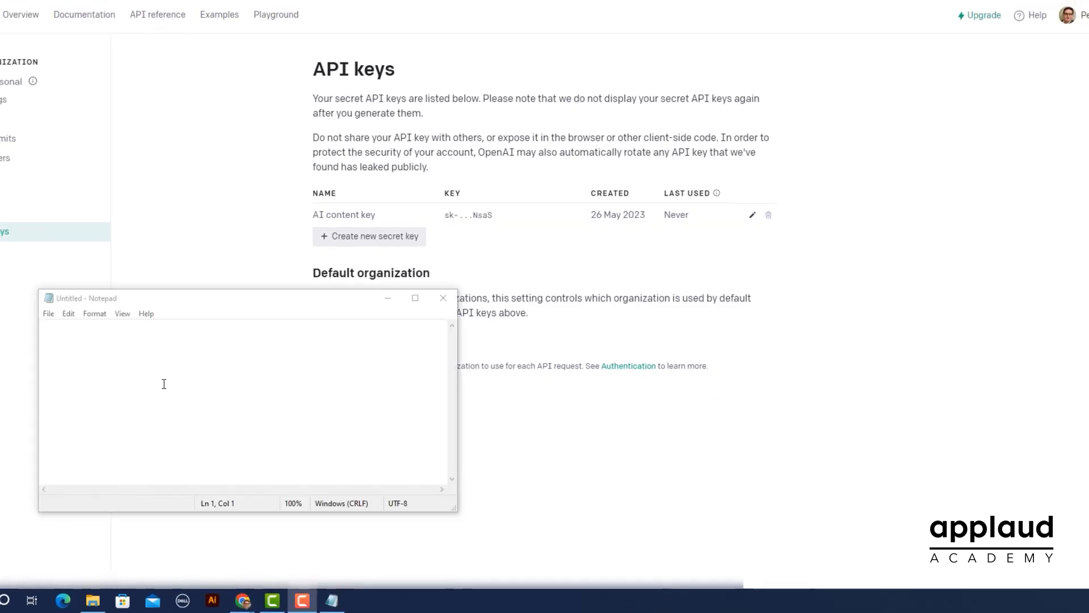
pyautogui.click(121, 330)
pyautogui.hotkey('ctrl', 'v')
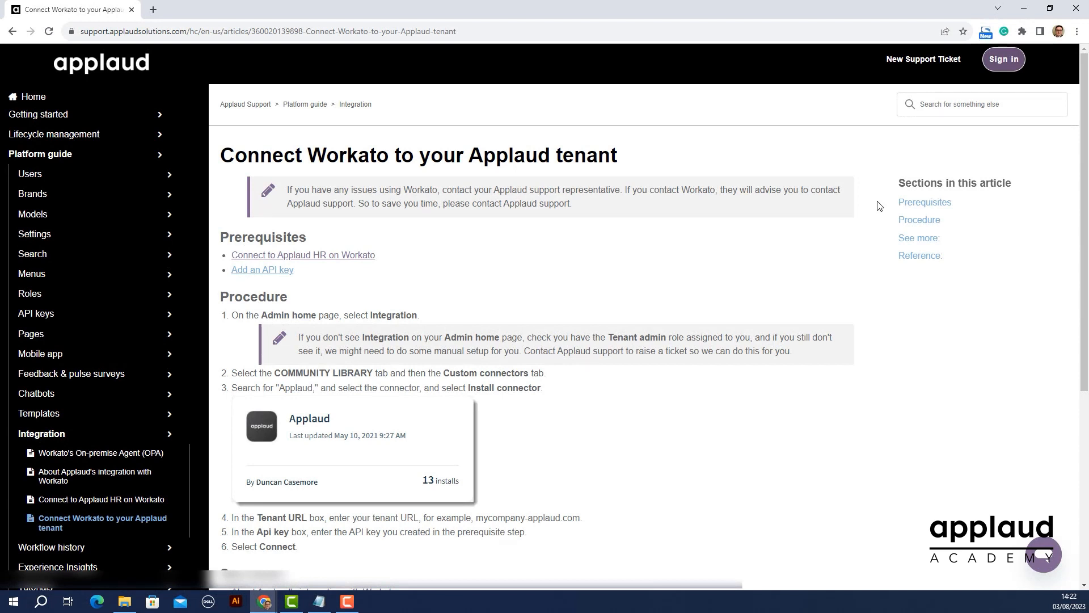
# Go to Integration from Admin home and show the Assets list of recipes
pyautogui.scroll(-5, 879, 206)
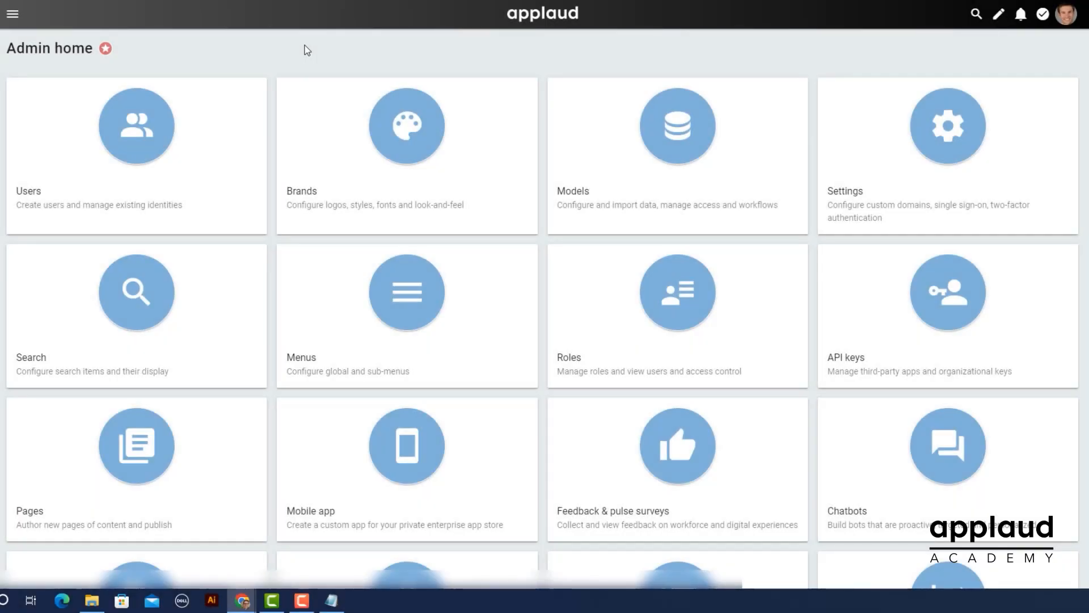
pyautogui.scroll(-3, 307, 51)
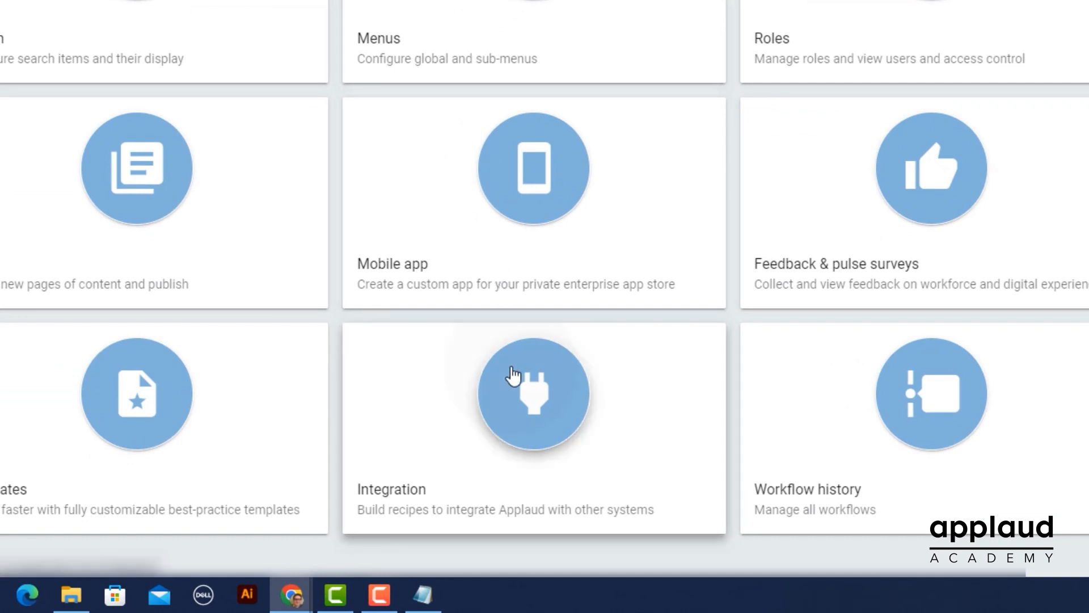
pyautogui.click(513, 377)
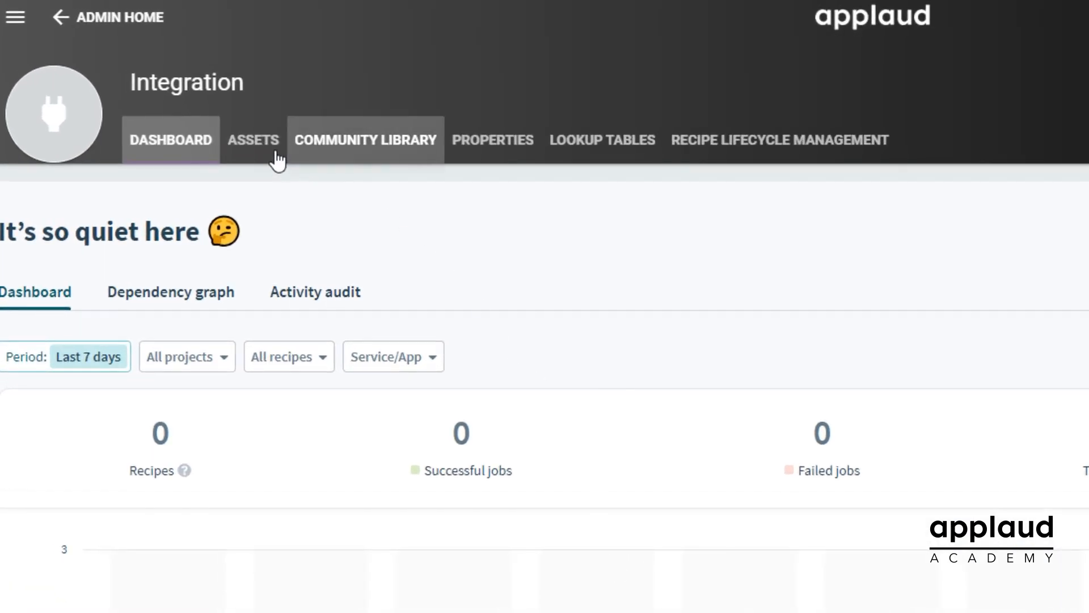
pyautogui.click(258, 151)
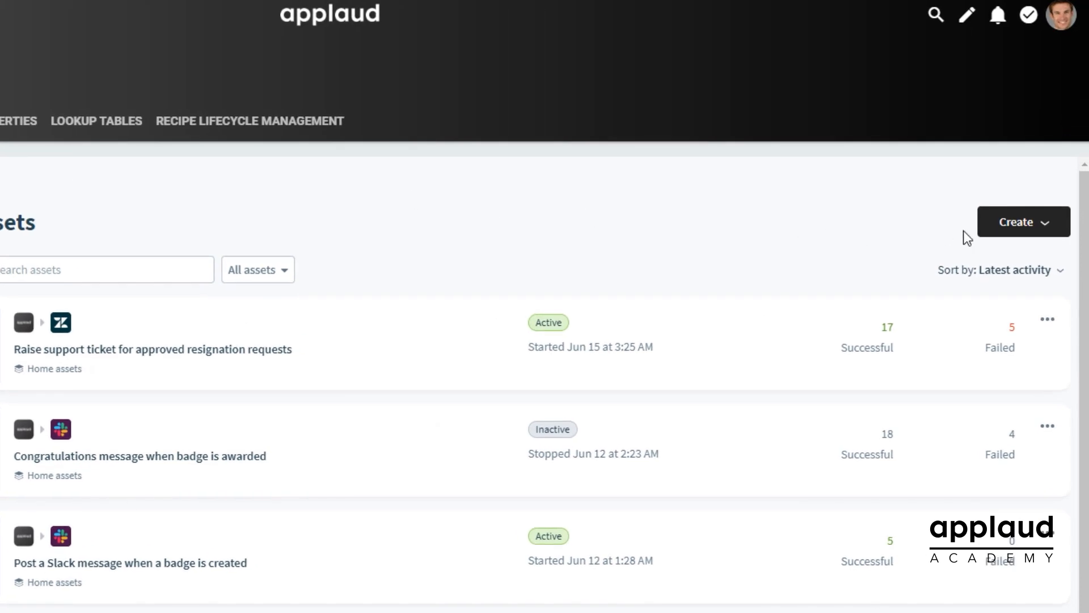
# Create an HTTP connection named 'OpenAI' stored in Home assets
pyautogui.click(997, 232)
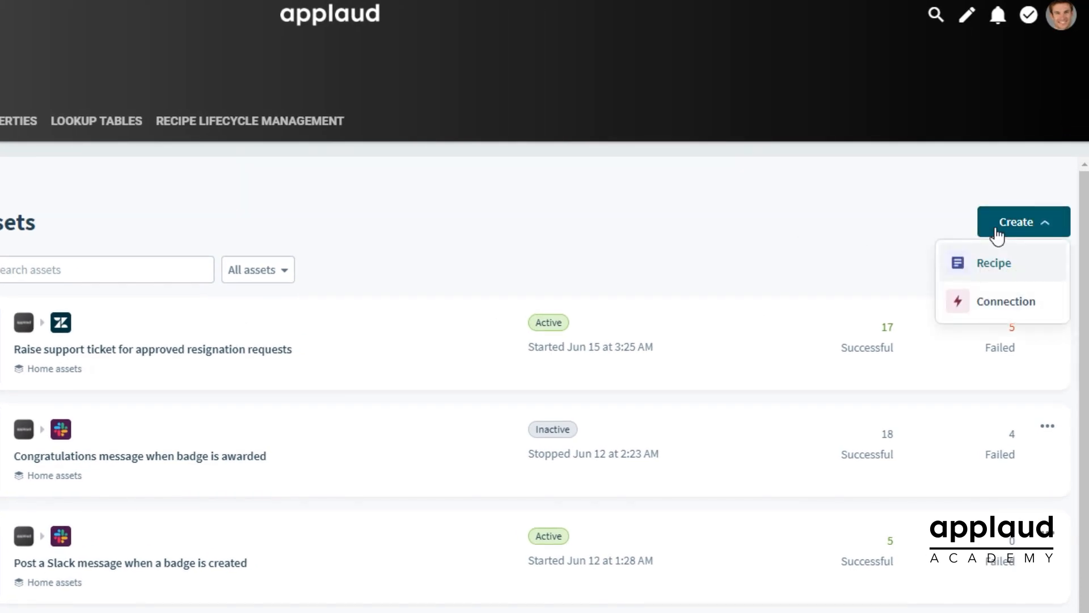
pyautogui.click(998, 301)
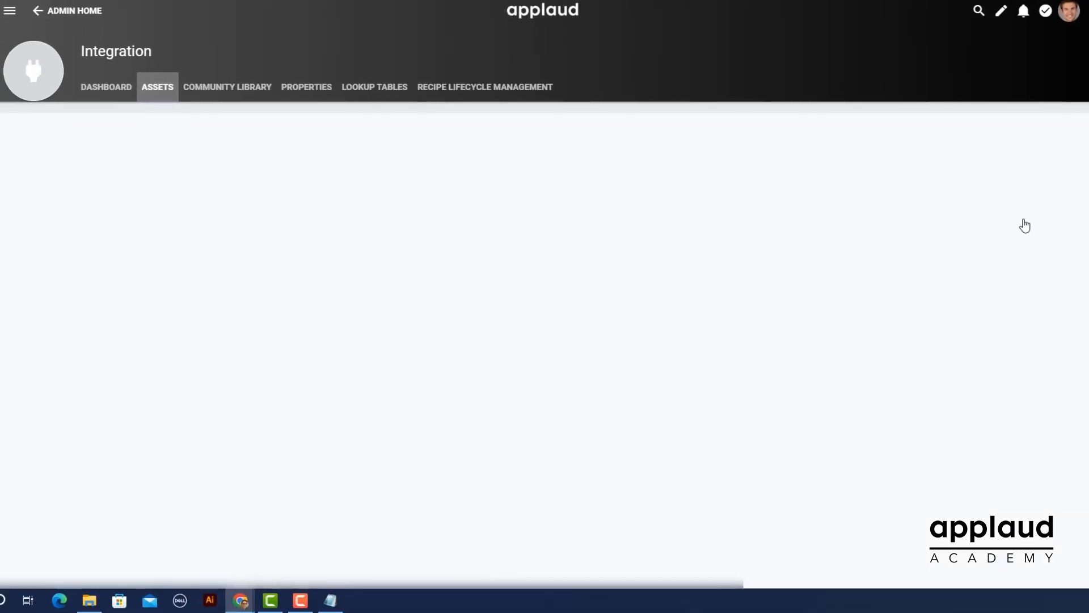
pyautogui.write('HTTP')
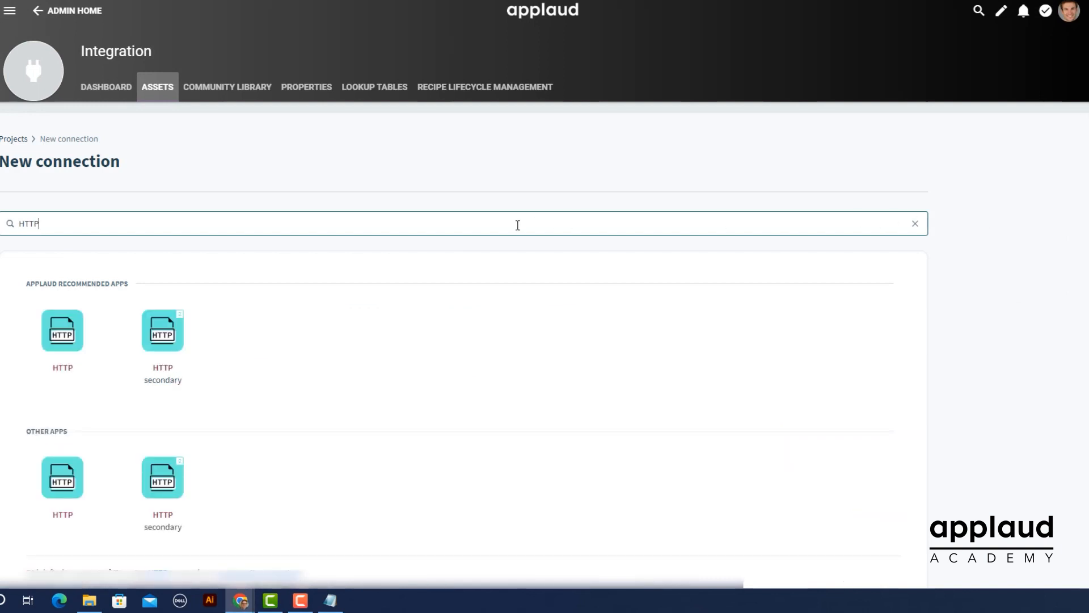
pyautogui.click(66, 335)
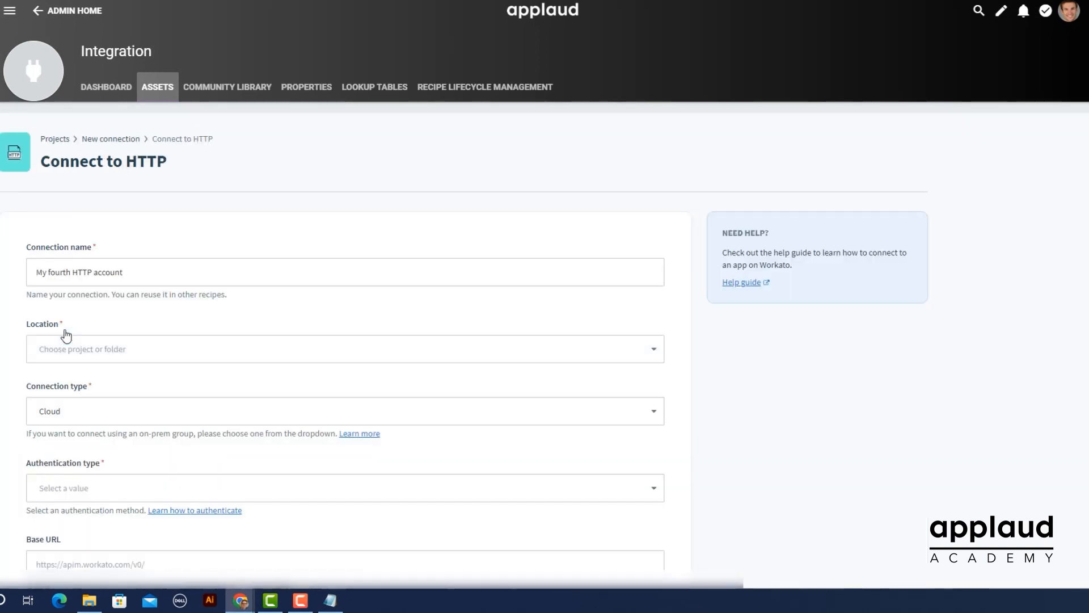
pyautogui.moveTo(138, 274); pyautogui.dragTo(25, 282)
pyautogui.write('OpenAI')
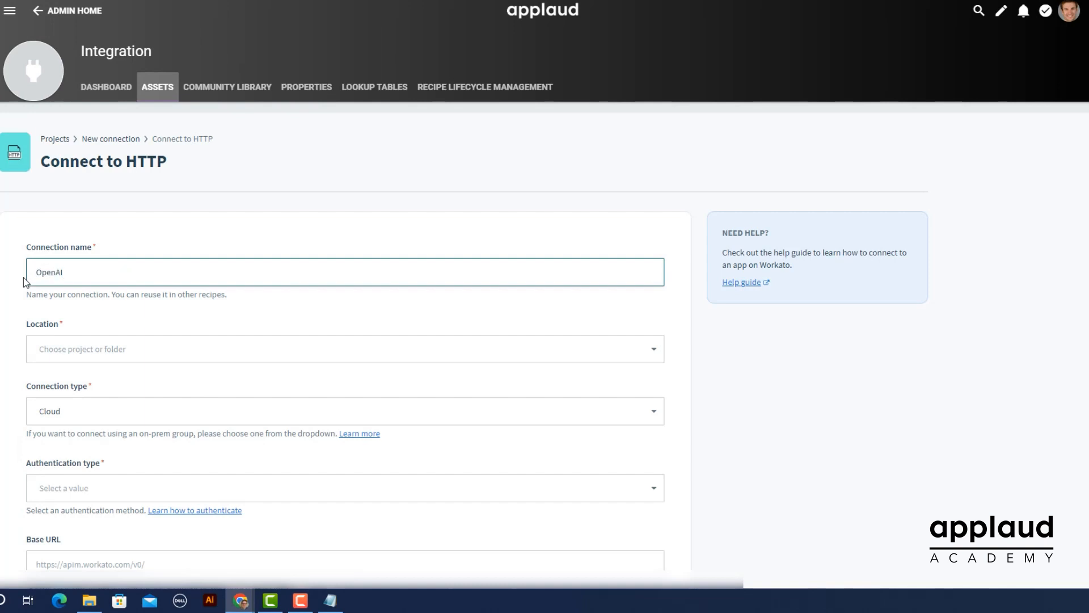
pyautogui.click(106, 350)
pyautogui.click(106, 377)
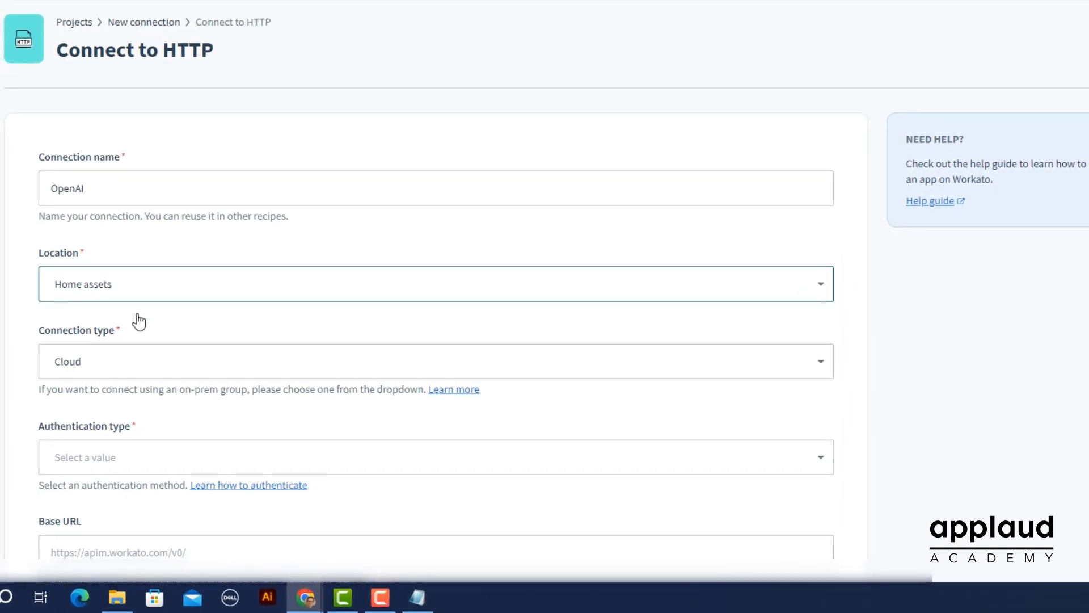
pyautogui.click(159, 454)
# Use Header auth with an Authorization header whose value is the pasted API key
pyautogui.scroll(-5, 171, 426)
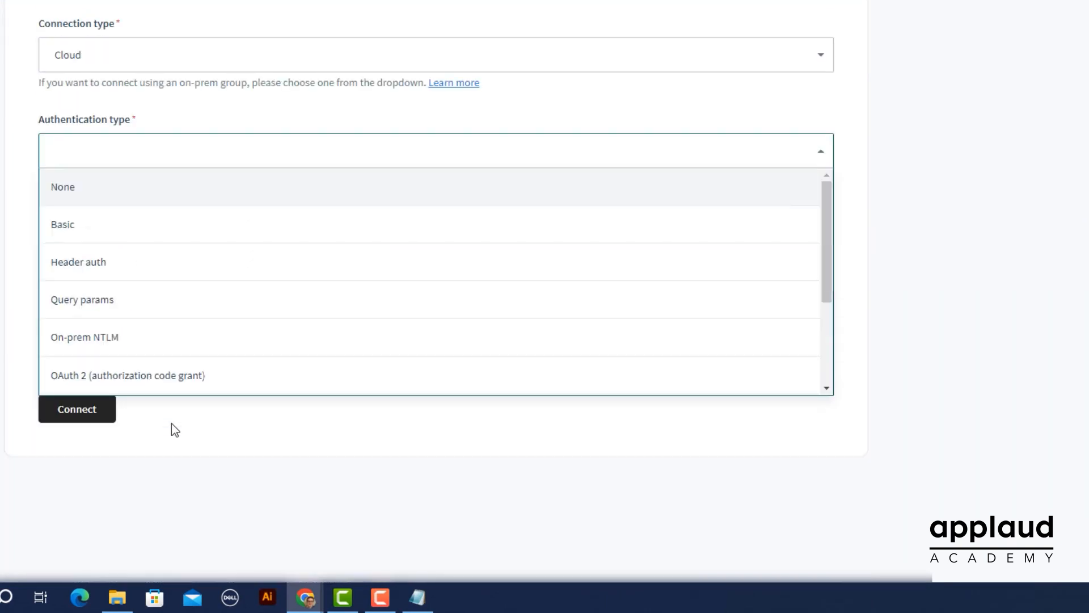
pyautogui.scroll(-1, 155, 343)
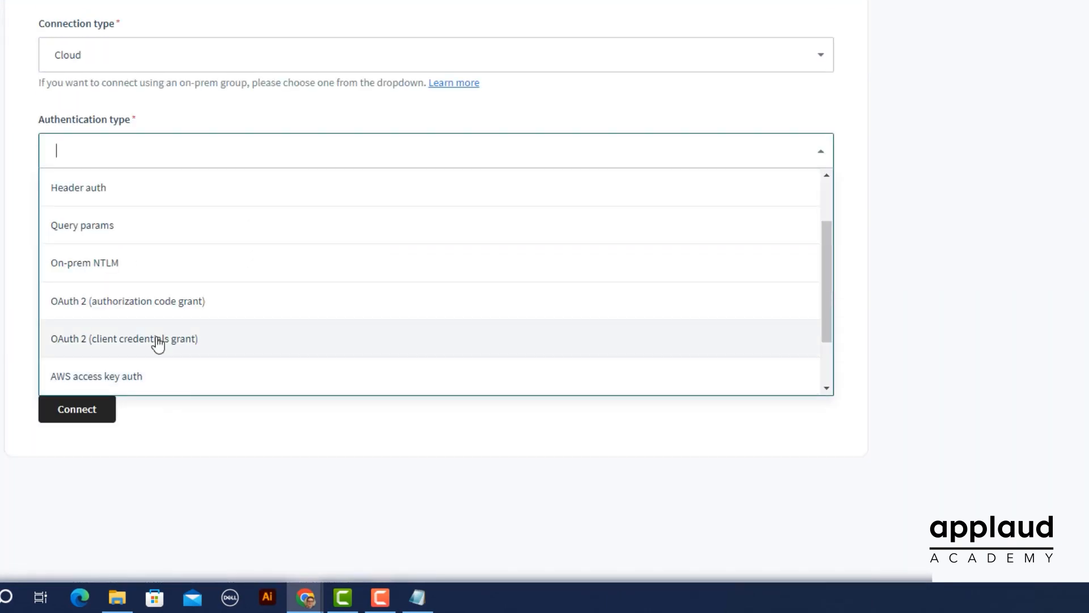
pyautogui.click(100, 193)
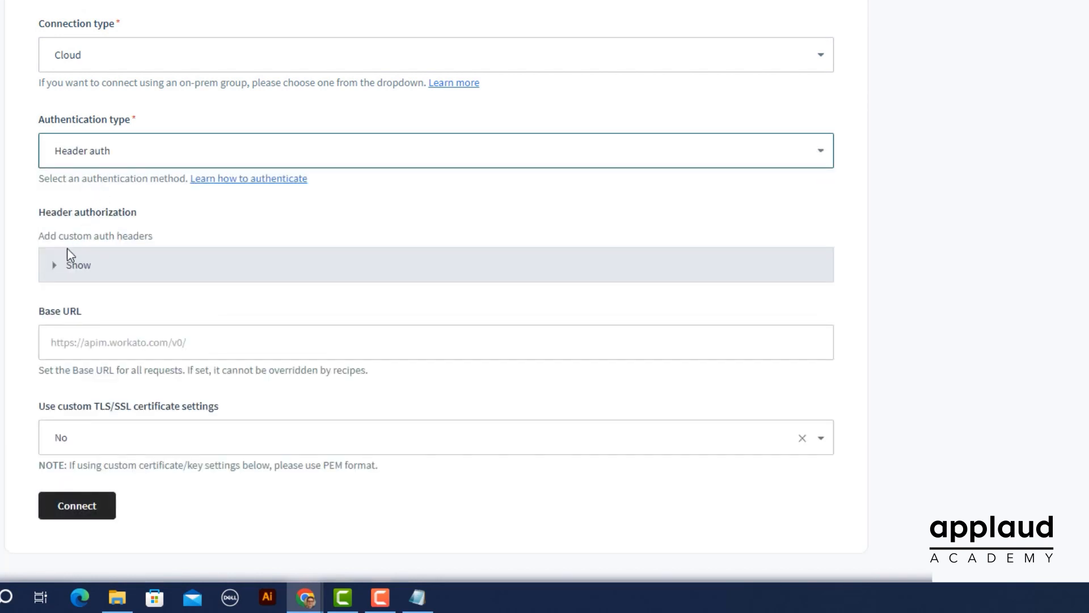
pyautogui.click(50, 271)
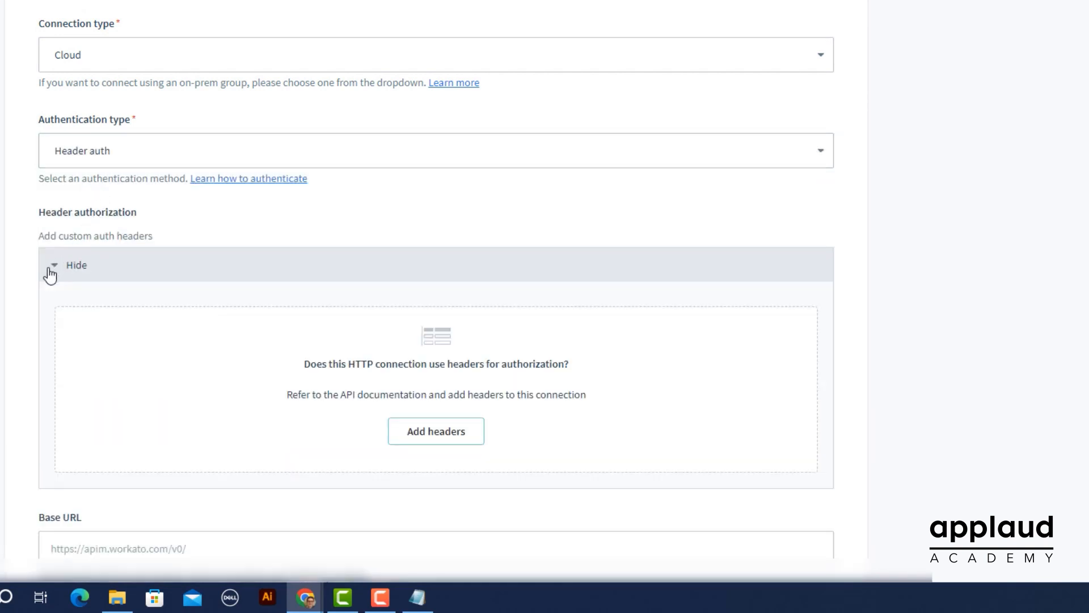
pyautogui.scroll(-3, 24, 282)
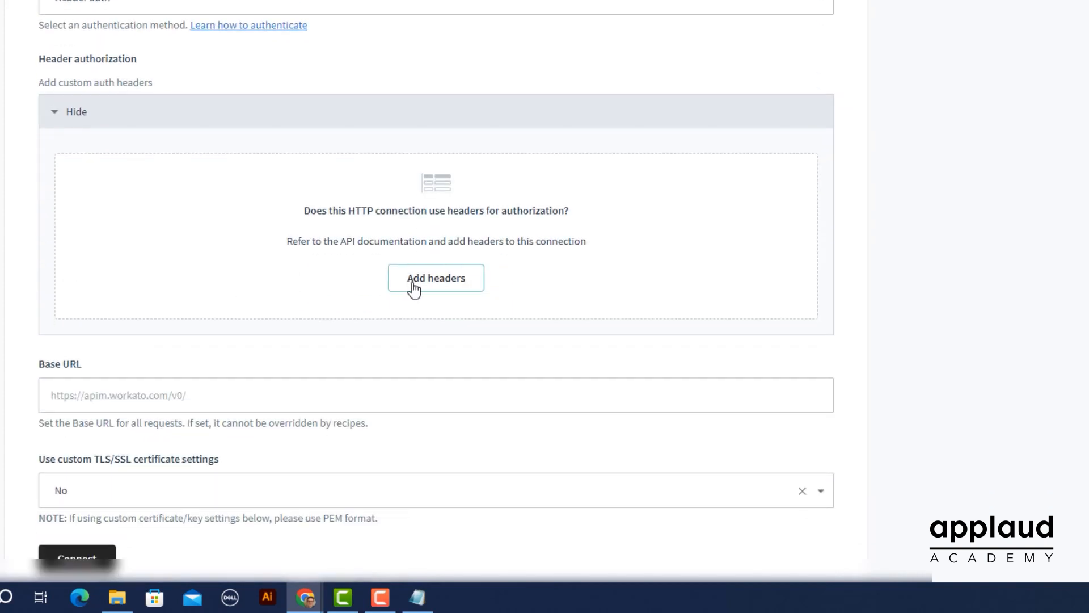
pyautogui.click(431, 290)
pyautogui.click(221, 267)
pyautogui.write('Authorization')
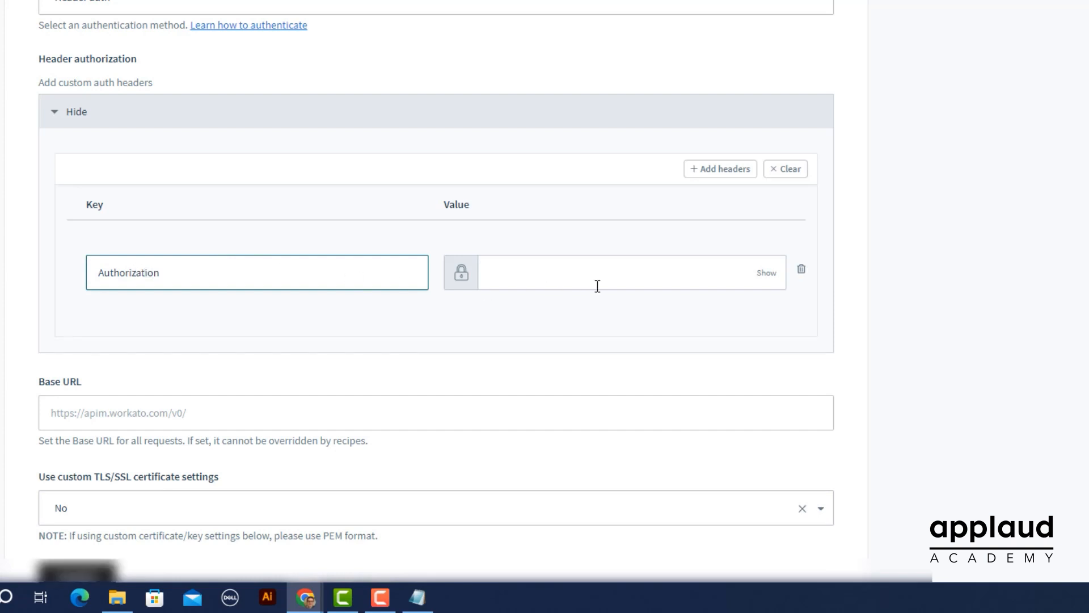
pyautogui.click(631, 279)
pyautogui.write('•')
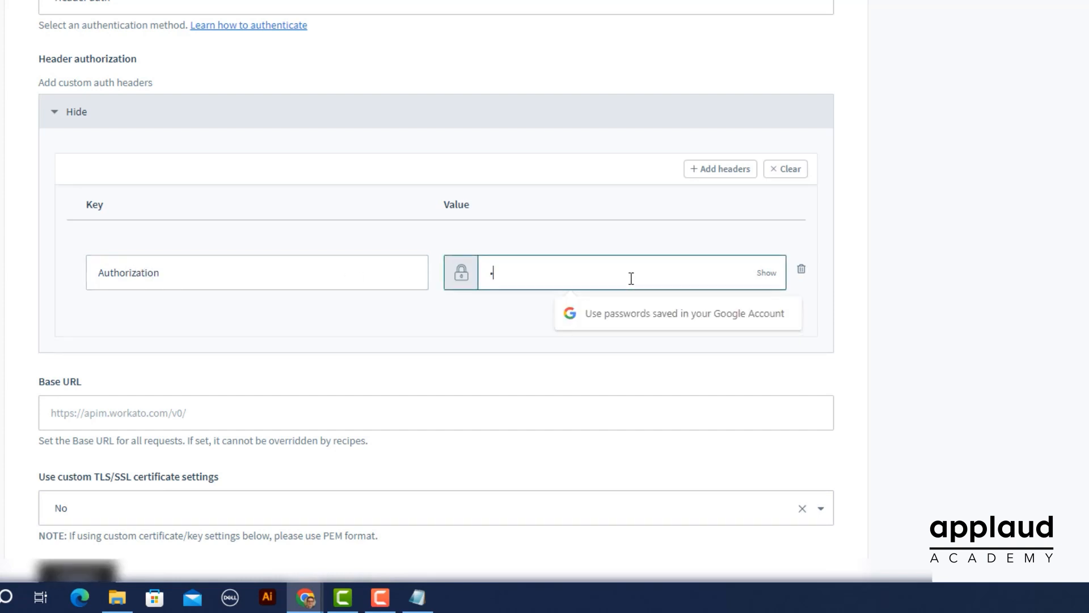
pyautogui.write('••')
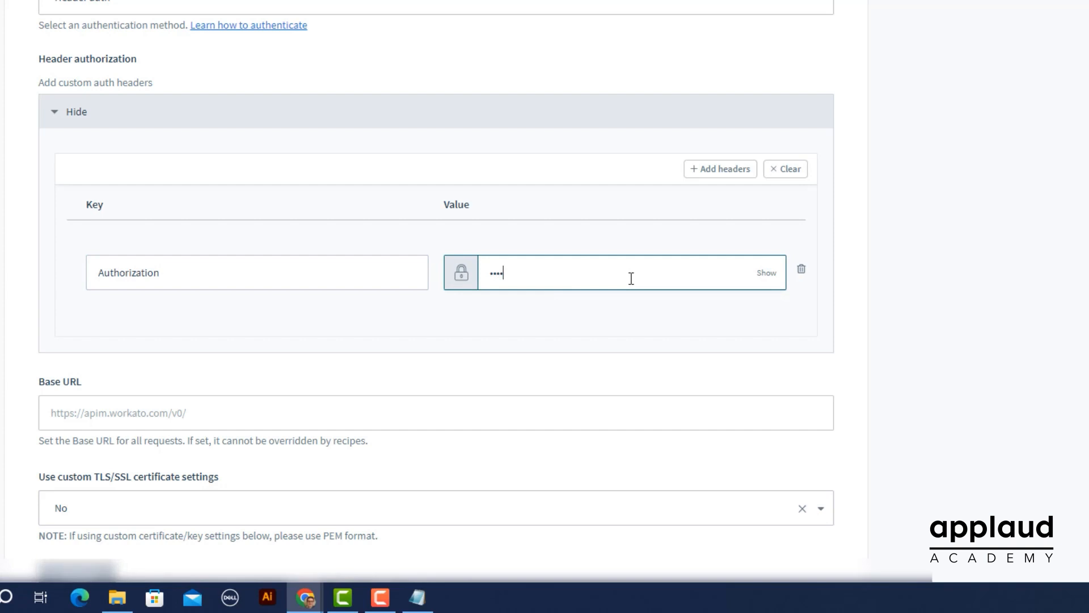
pyautogui.hotkey('ctrl', 'v')
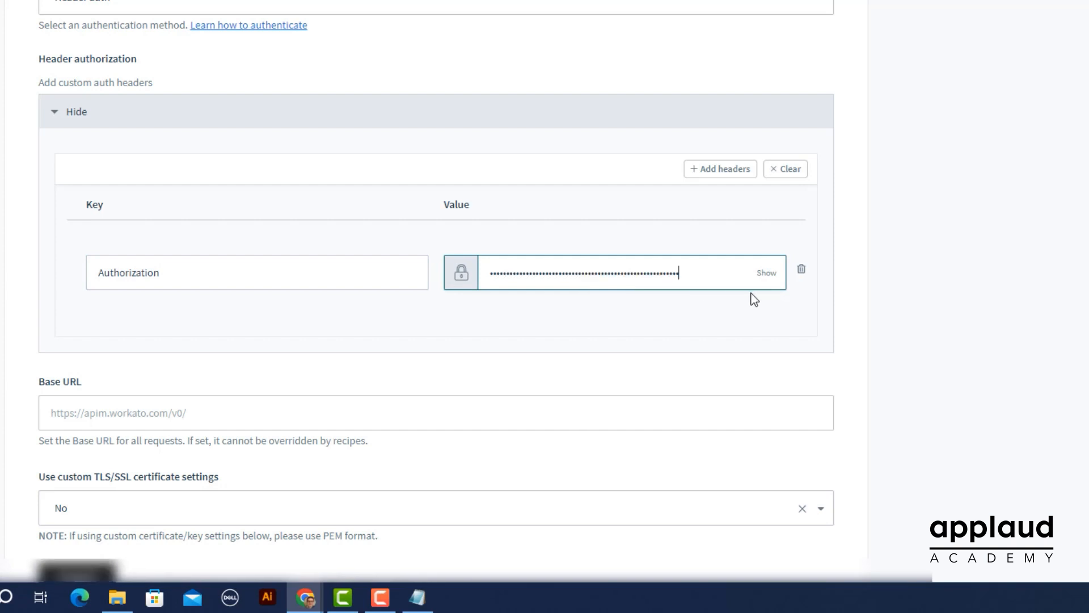
pyautogui.click(787, 301)
pyautogui.scroll(-3, 783, 302)
pyautogui.click(202, 254)
pyautogui.write('https://api.openai.com/v1/engines/text-davinci-003/')
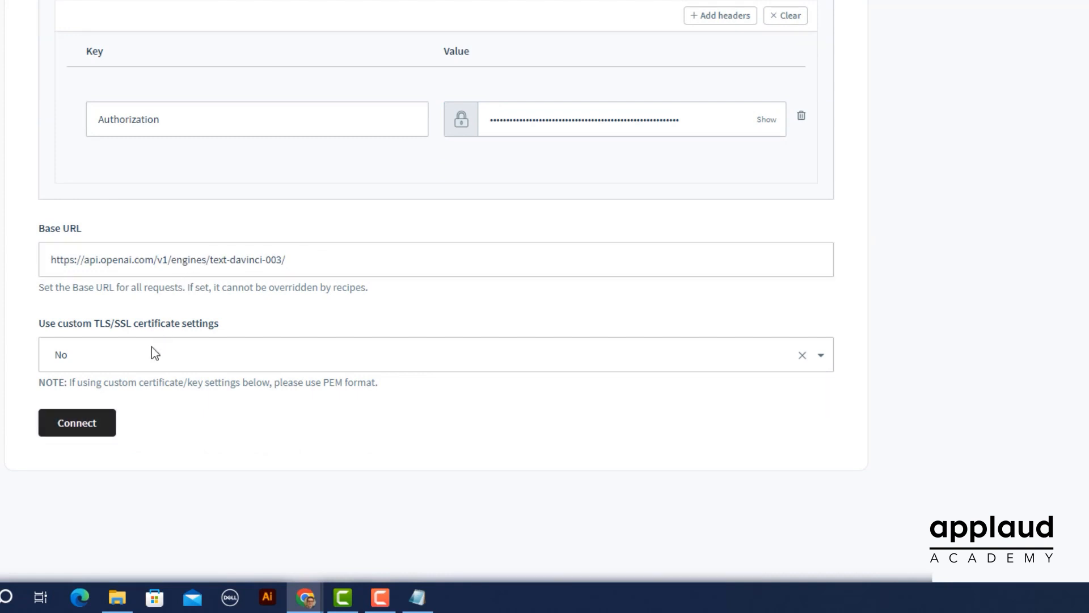
pyautogui.click(82, 430)
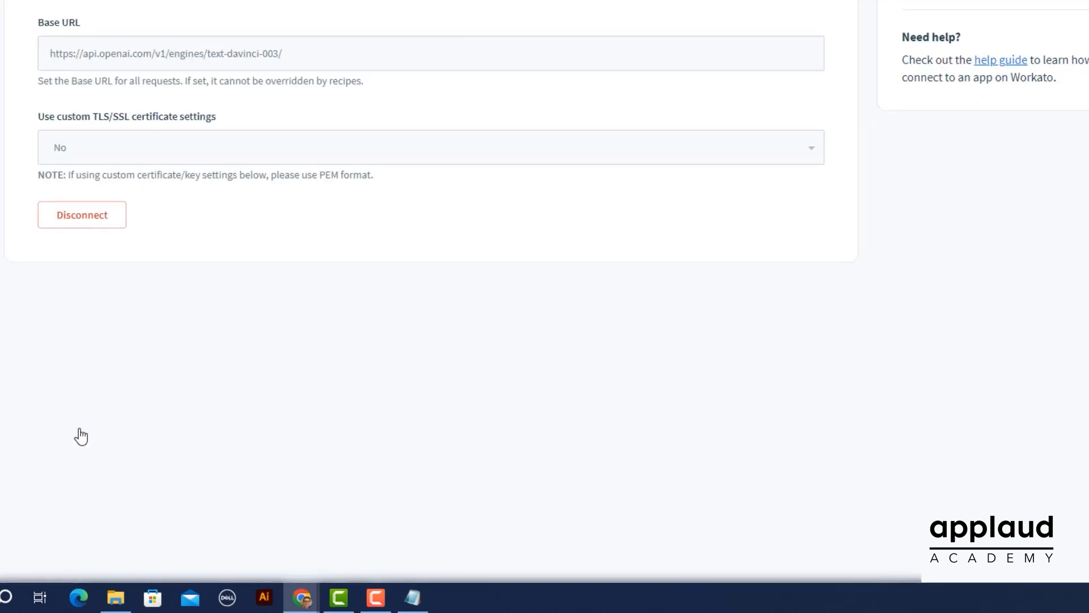
pyautogui.scroll(5, 957, 406)
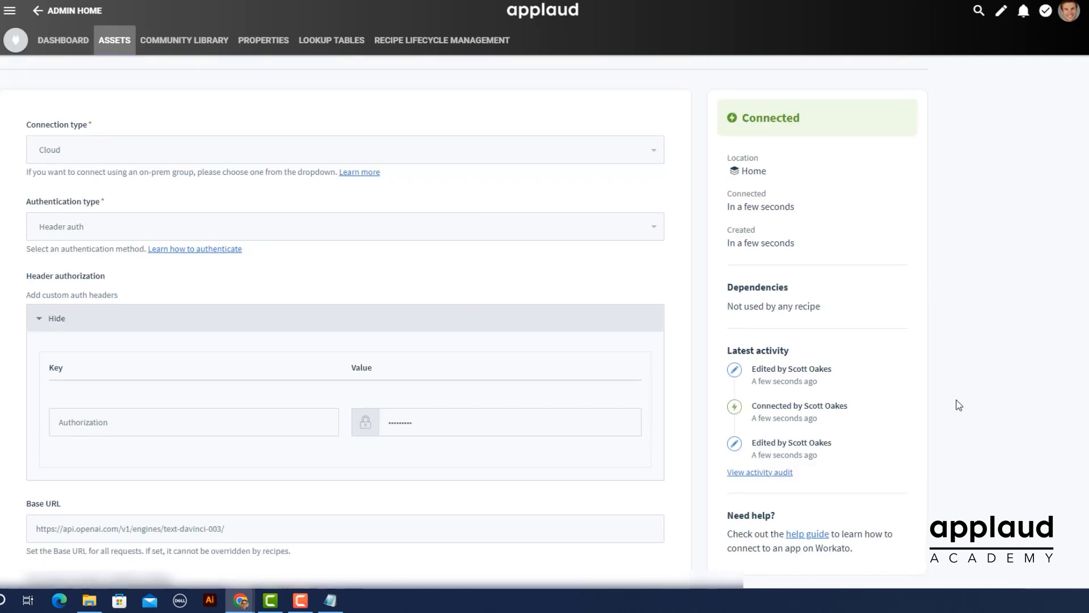
pyautogui.scroll(3, 958, 405)
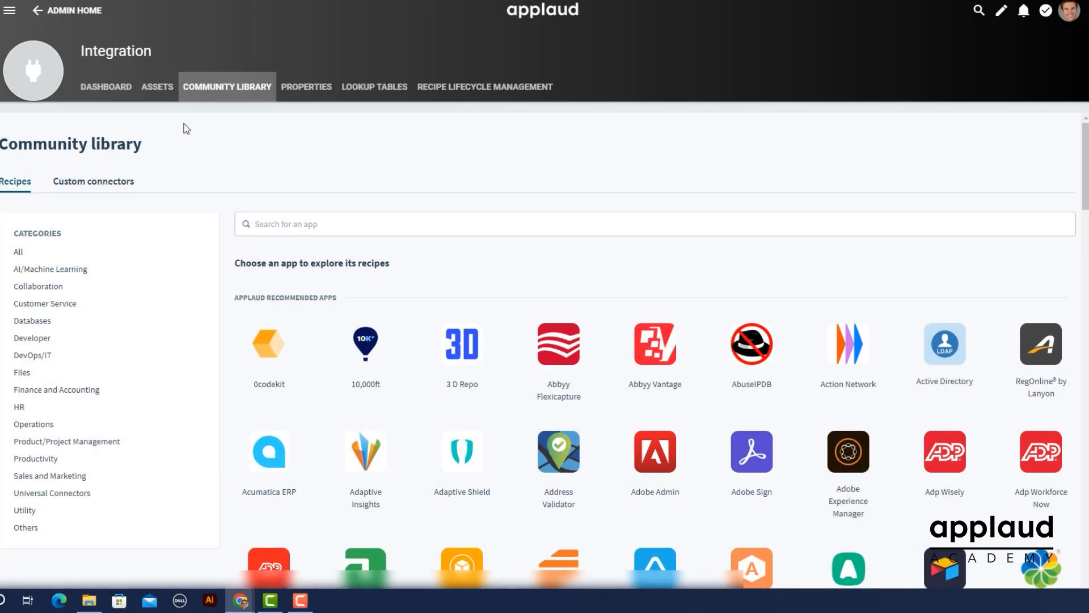
# Filter the Community library by Applaud and open the ChatGPT3 knowledge article content recipe
pyautogui.click(333, 219)
pyautogui.write('Applaud')
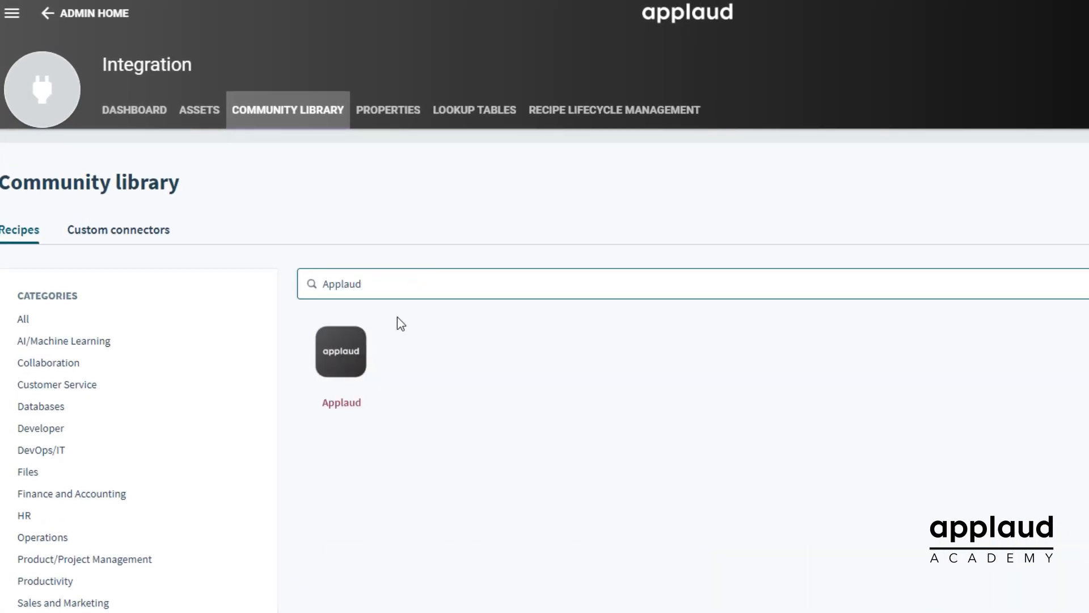
pyautogui.click(345, 361)
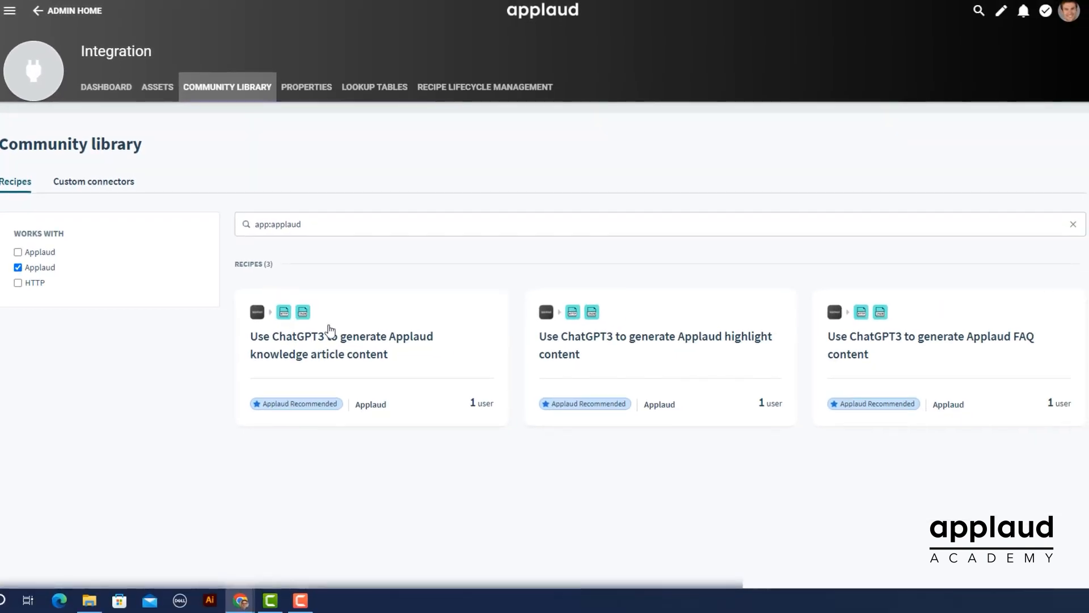
pyautogui.click(343, 345)
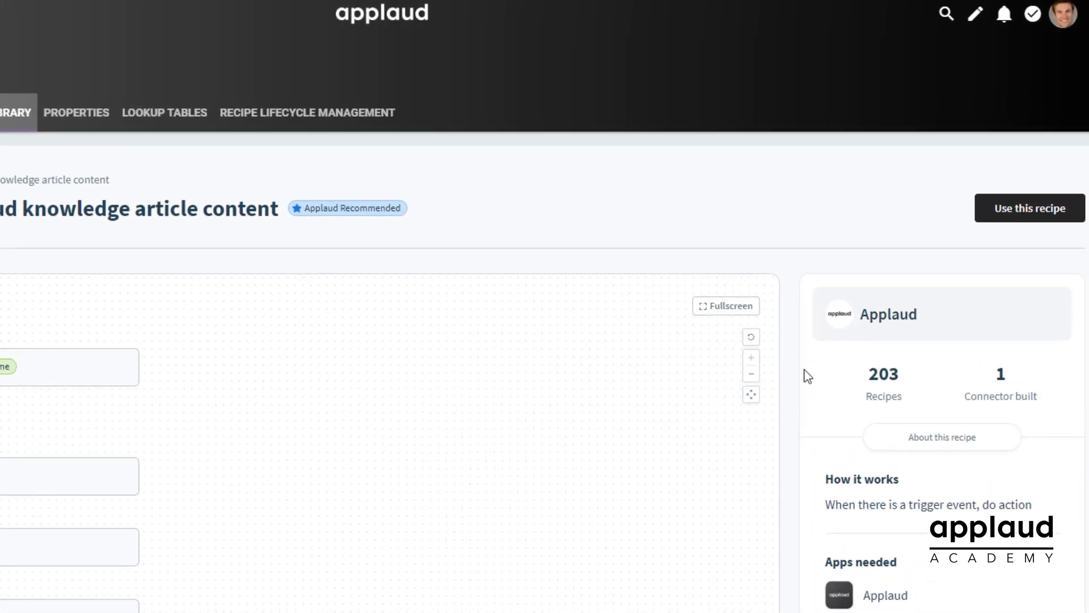
# Copy the recipe into Home assets and test it, which returns a 404 error
pyautogui.click(997, 220)
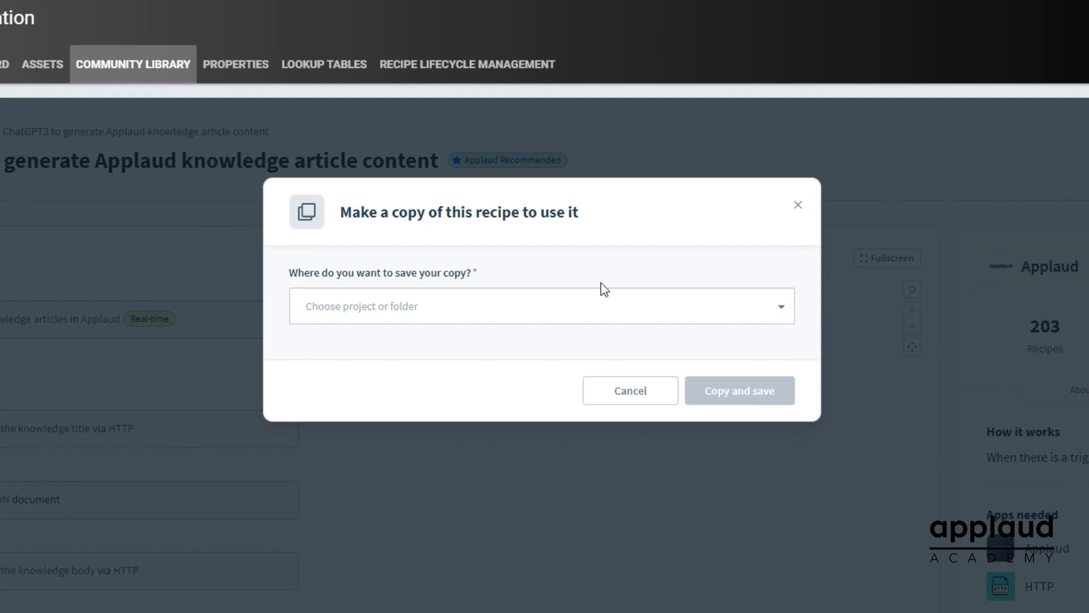
pyautogui.click(530, 313)
pyautogui.click(385, 345)
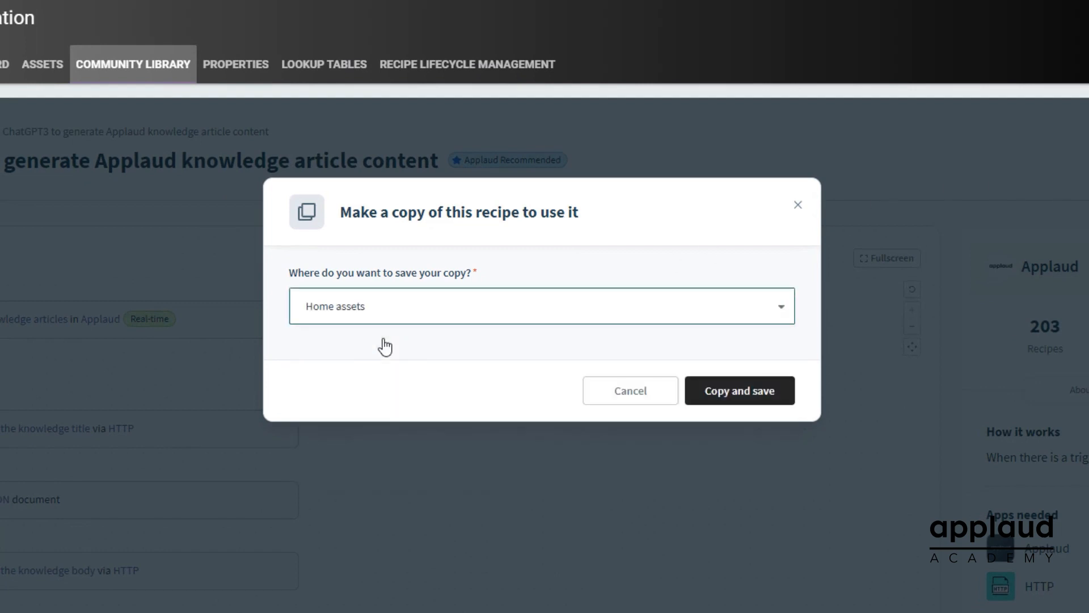
pyautogui.click(750, 399)
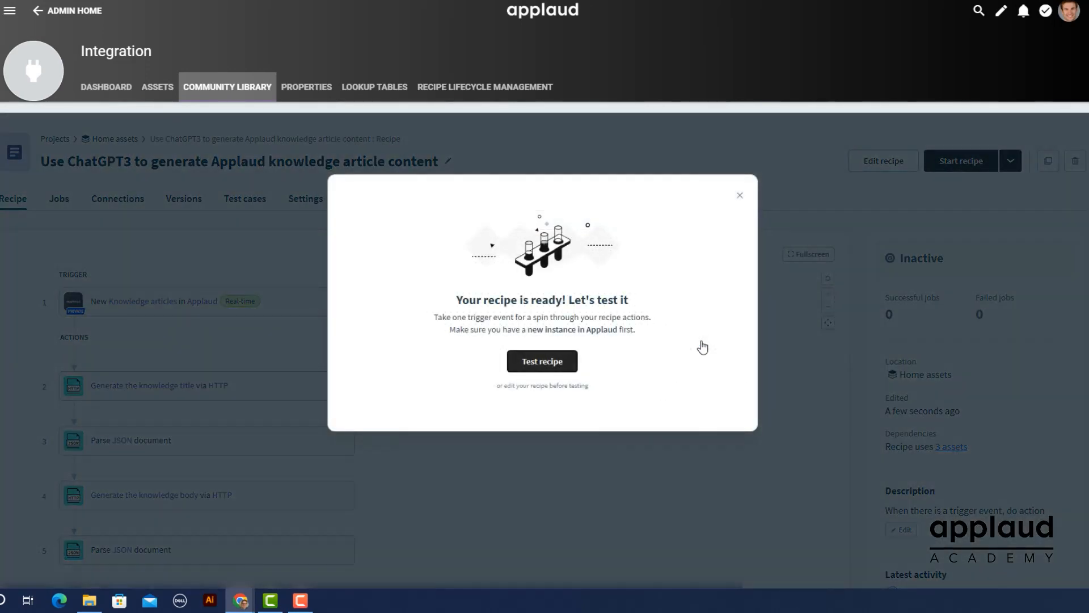
pyautogui.click(553, 362)
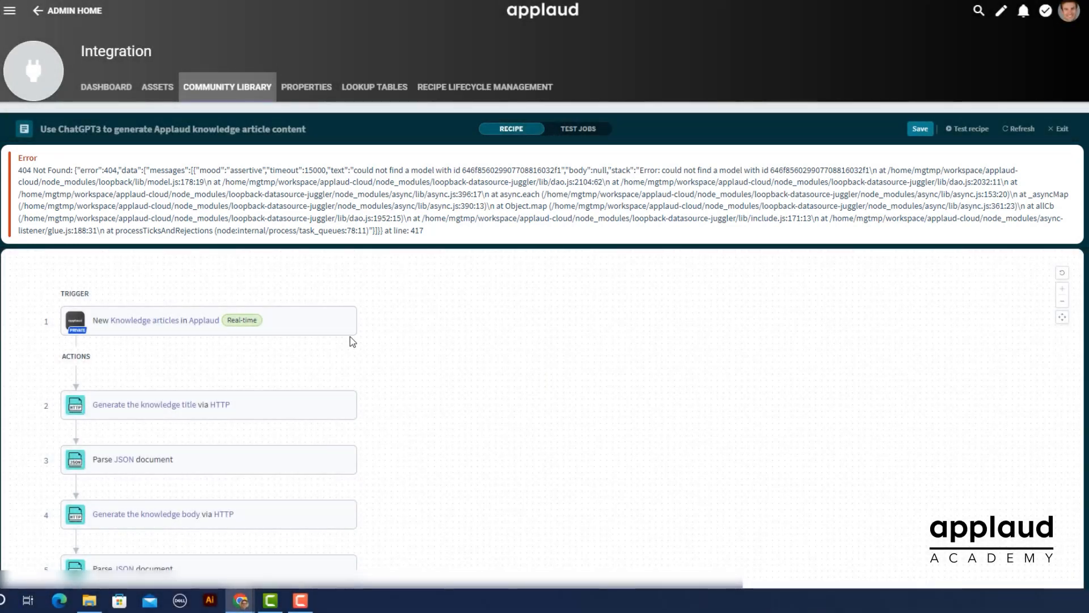
# Set the trigger's model to Knowledge article and workflow action to Trigger integration recipe
pyautogui.click(306, 330)
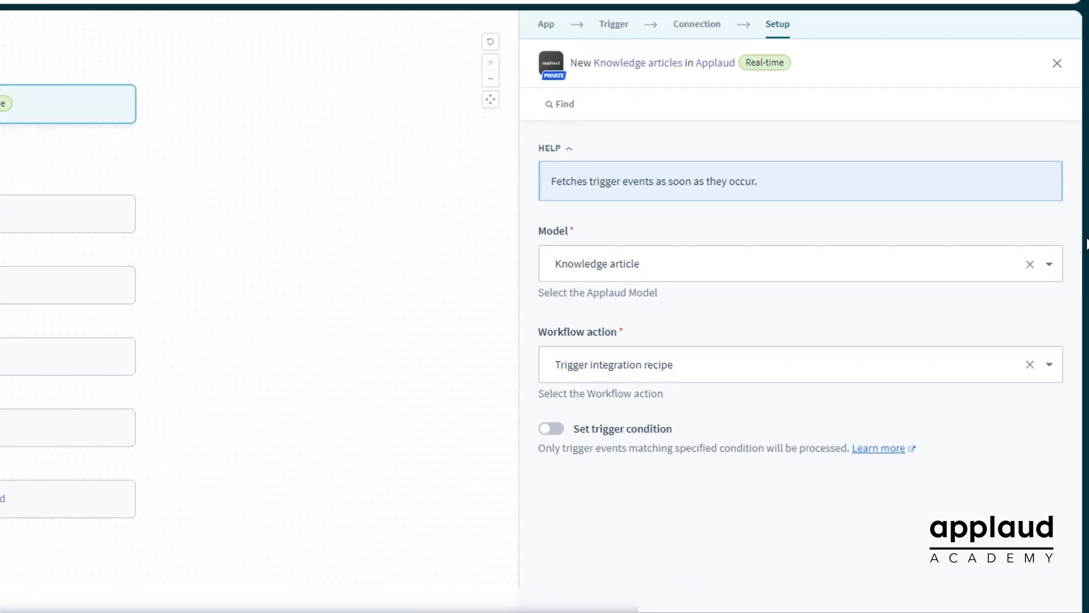
pyautogui.click(776, 272)
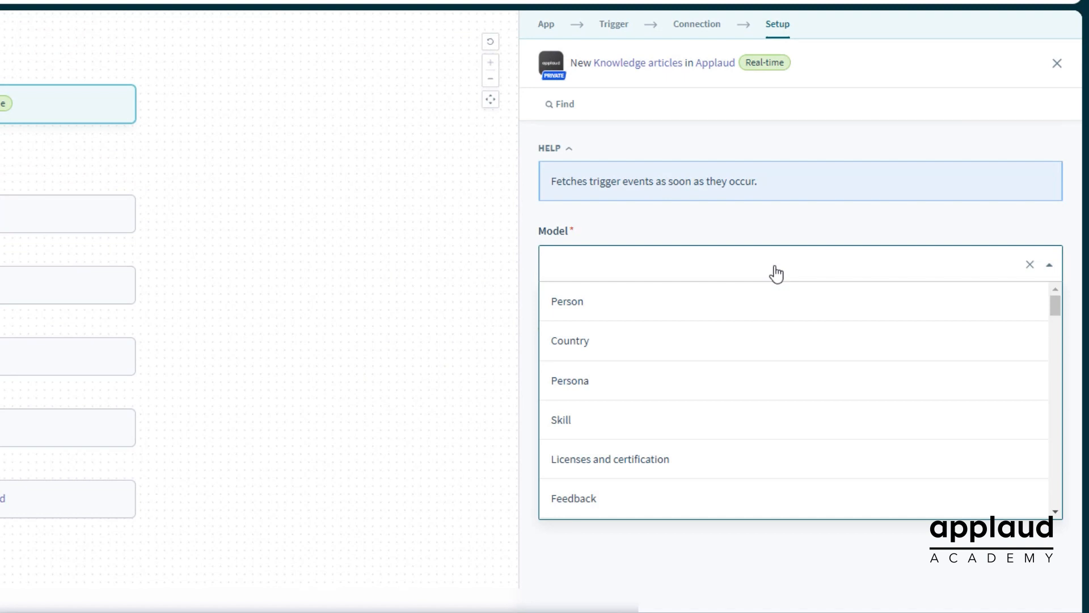
pyautogui.write('Knowledge')
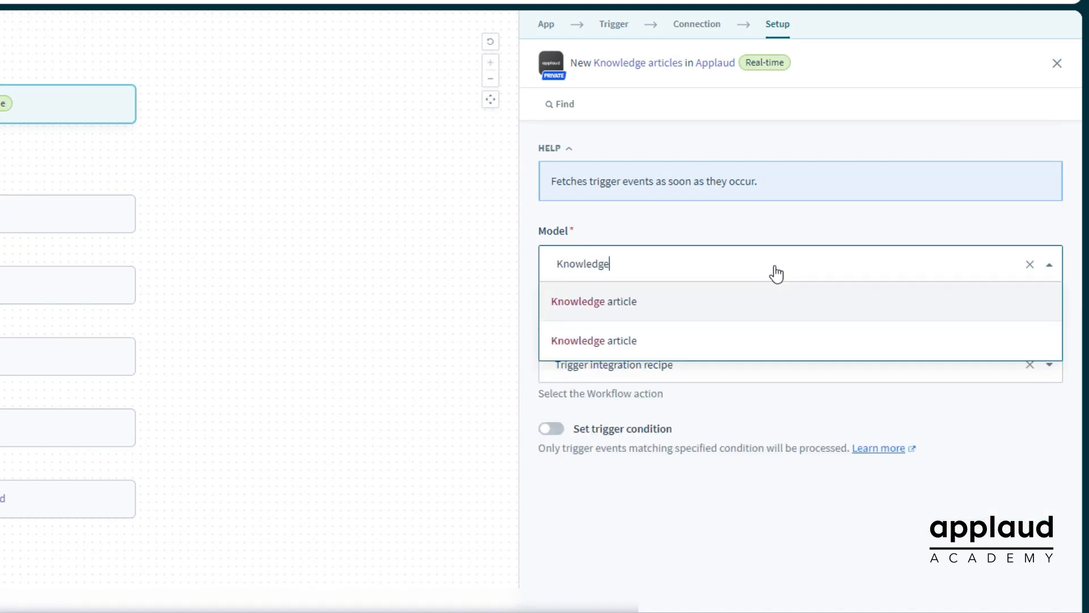
pyautogui.click(722, 299)
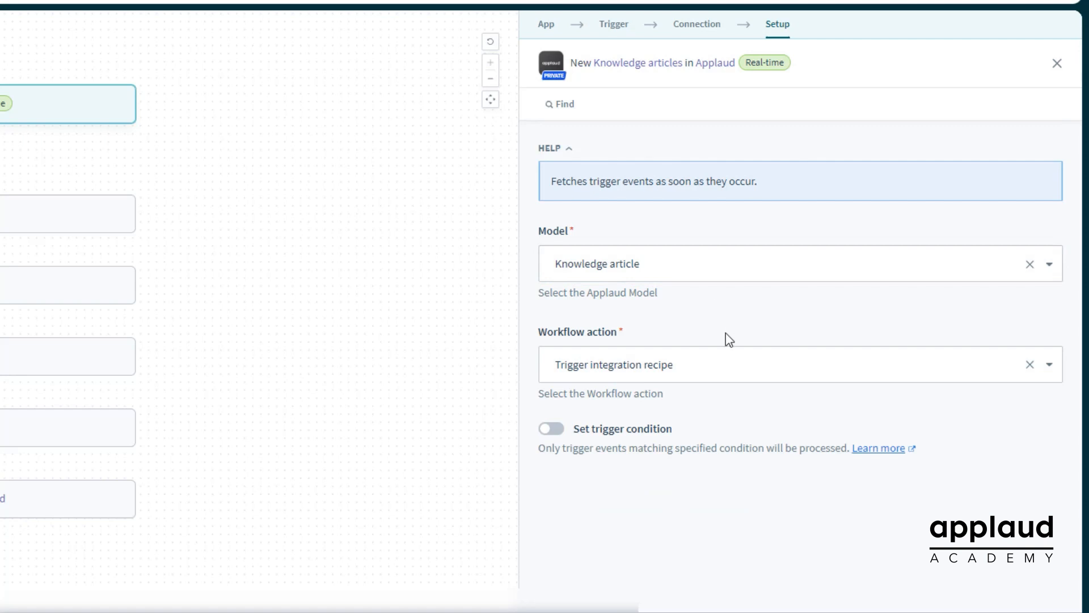
pyautogui.click(721, 368)
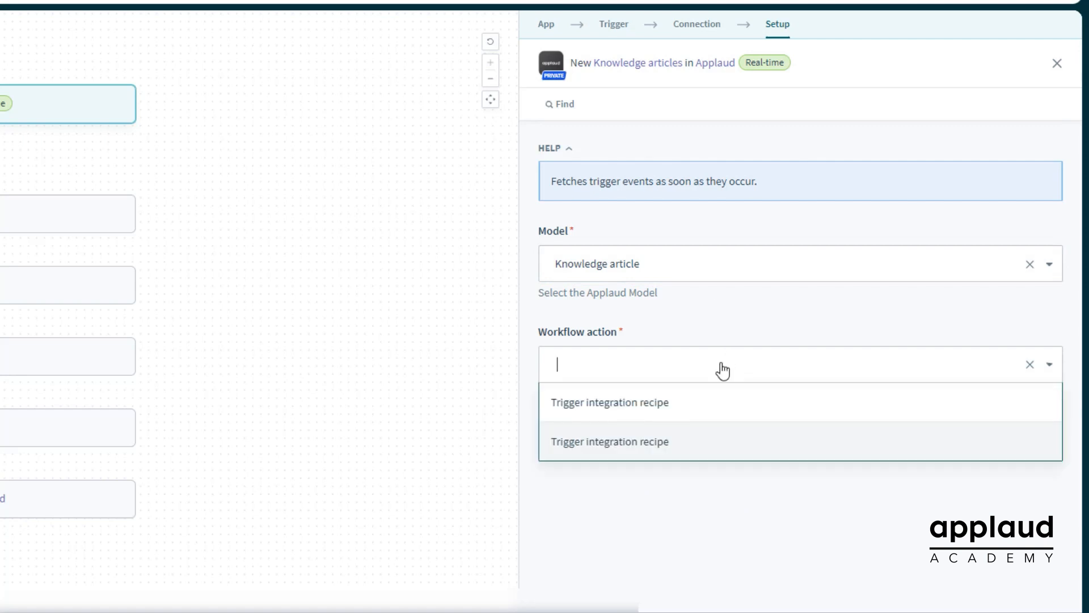
pyautogui.click(716, 408)
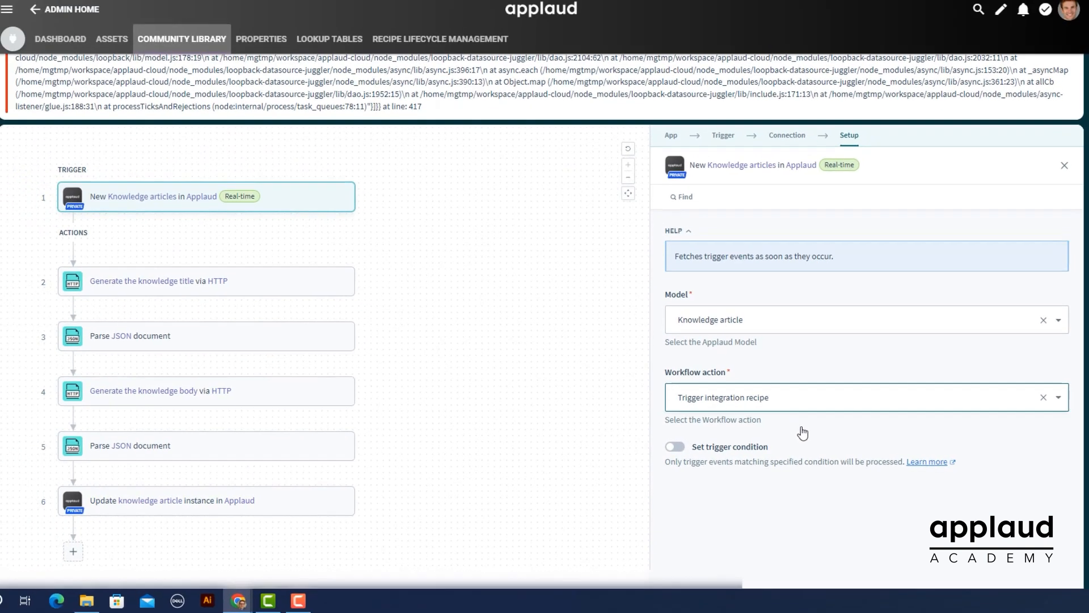
# Save the recipe and exit to its overview page
pyautogui.scroll(3, 1013, 416)
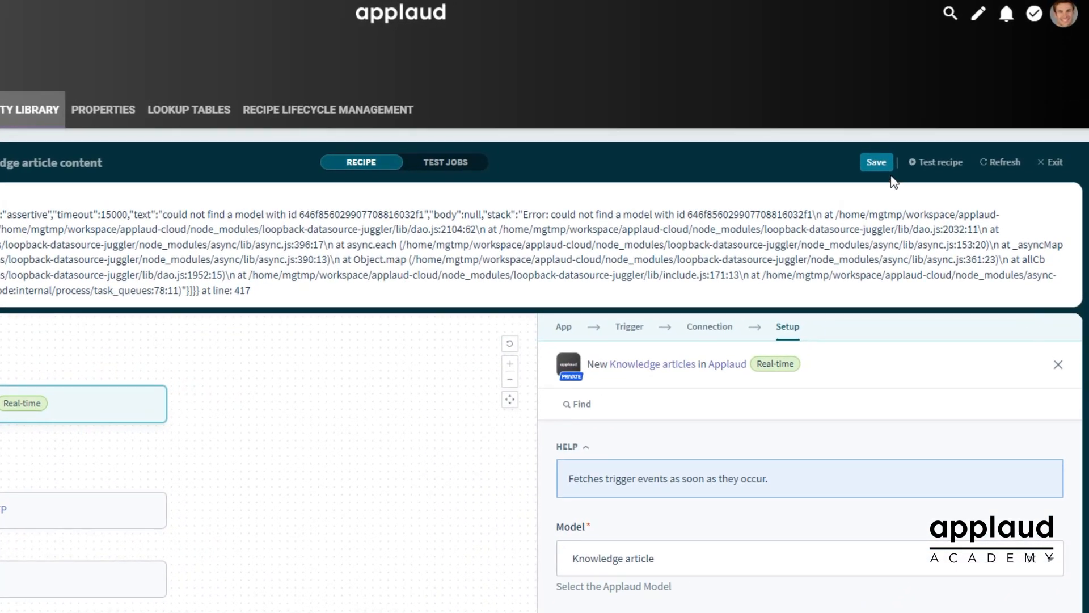
pyautogui.click(883, 169)
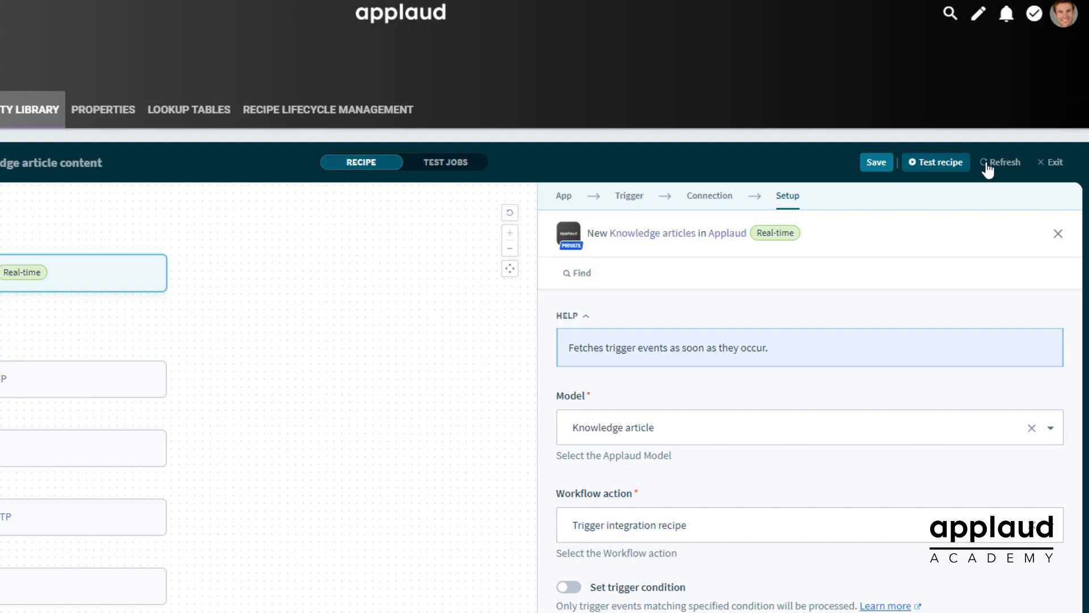
pyautogui.click(1050, 163)
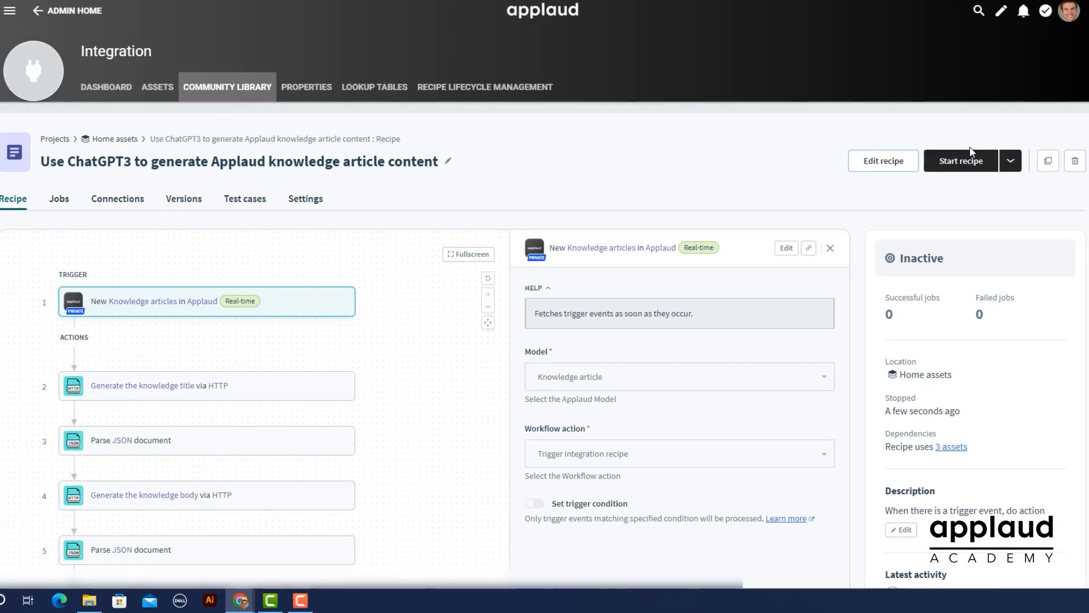
# Start the recipe and bring up the Generate using AI knowledge article form
pyautogui.click(895, 211)
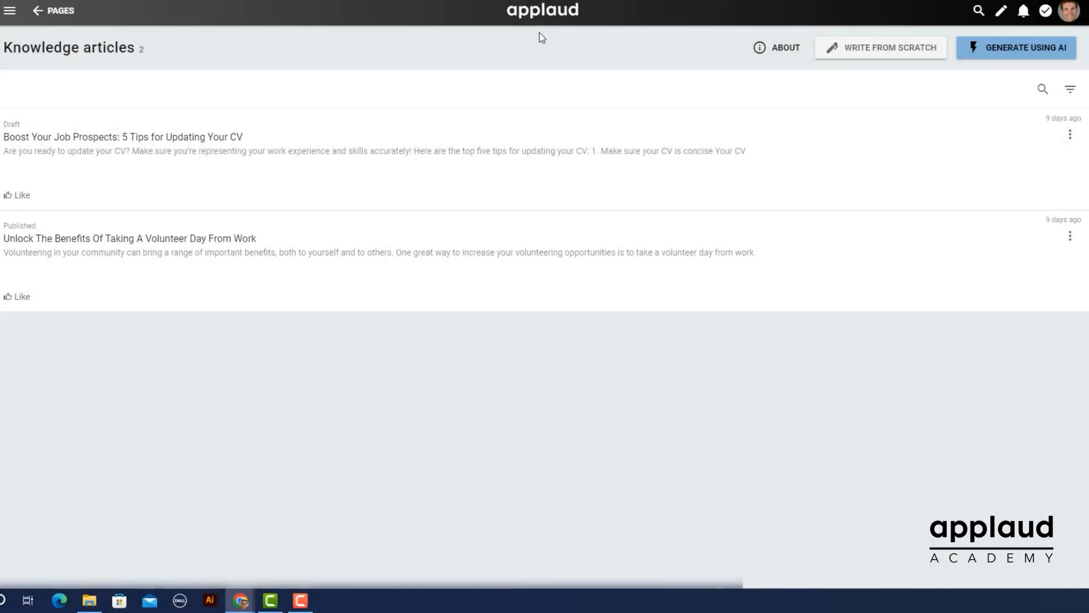
pyautogui.click(1011, 54)
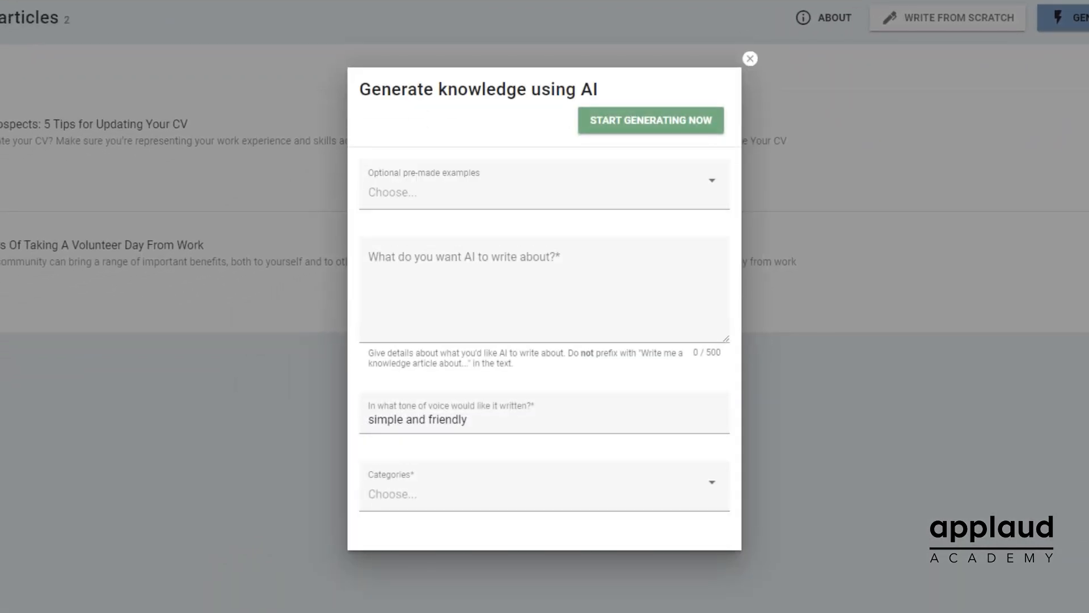
# Use the "How To" Articles example with topic 'How to make the right first impression in a new organization'
pyautogui.click(467, 184)
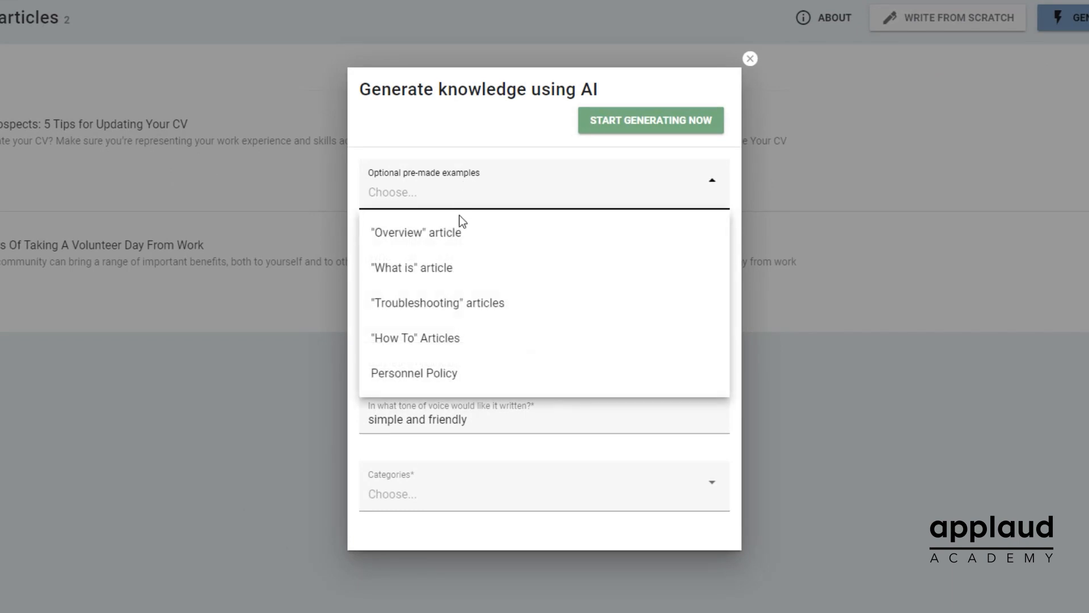
pyautogui.click(452, 335)
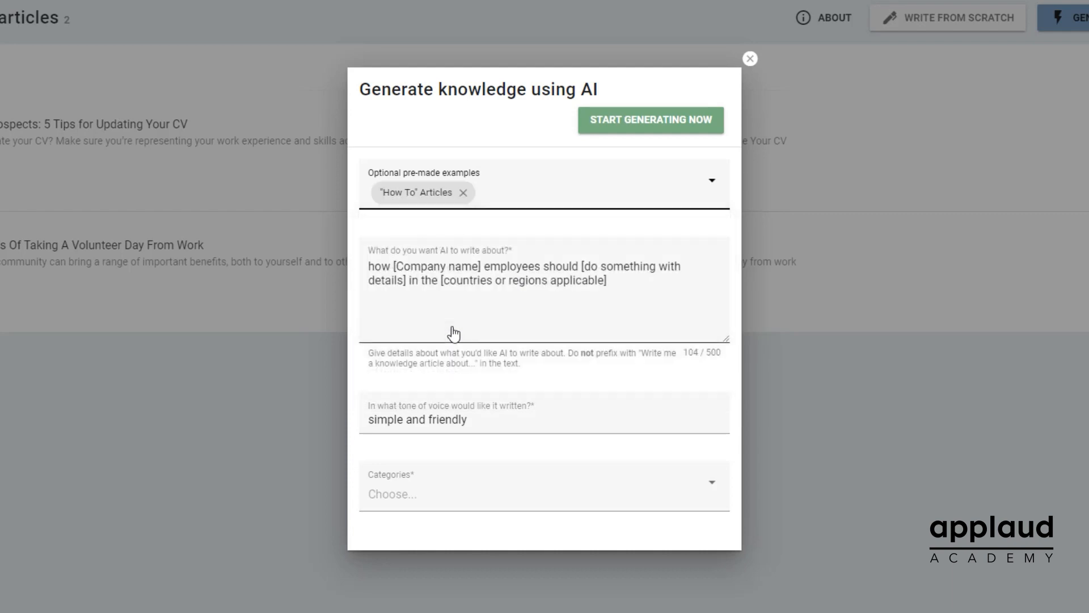
pyautogui.moveTo(635, 299); pyautogui.dragTo(352, 274)
pyautogui.write('How to make the right first impres')
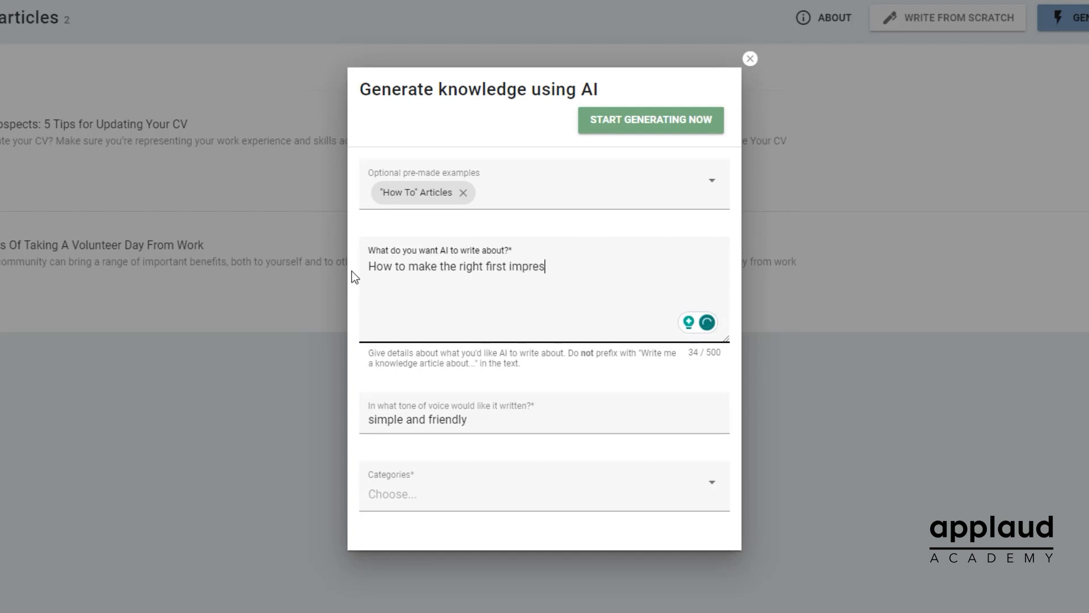
pyautogui.write('sion in a new organization')
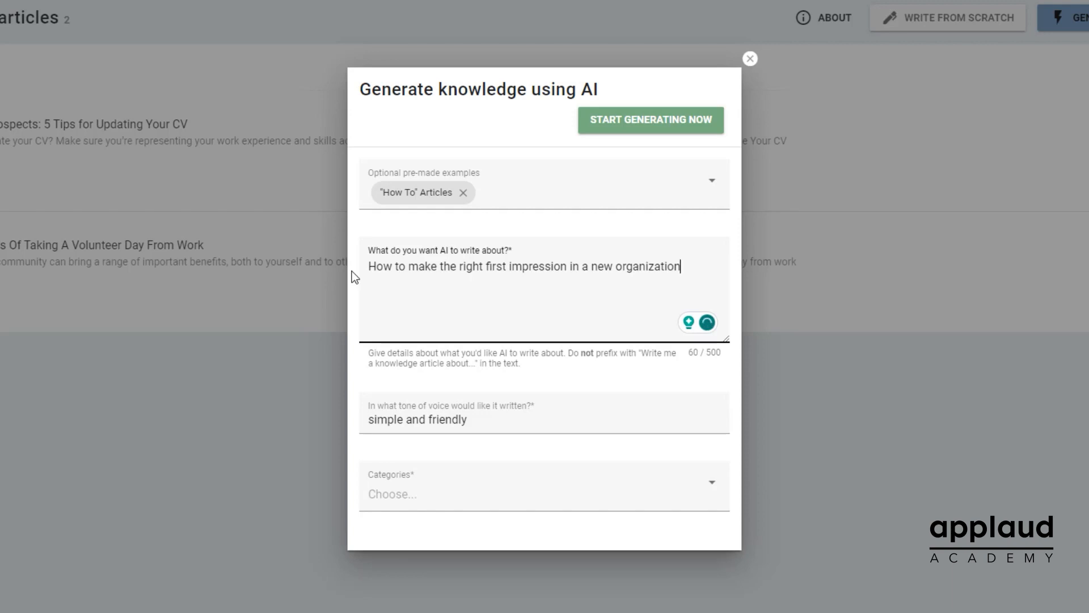
# Tag the article Learning & development and Employee advice, then start AI generation
pyautogui.click(518, 491)
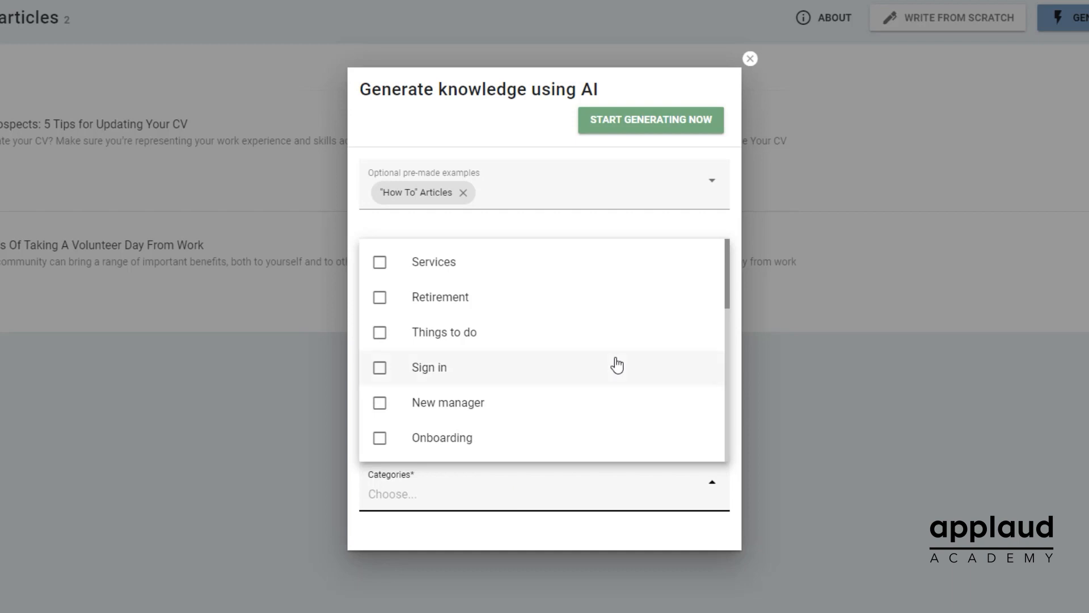
pyautogui.scroll(-3, 618, 365)
pyautogui.click(617, 399)
pyautogui.scroll(-3, 617, 401)
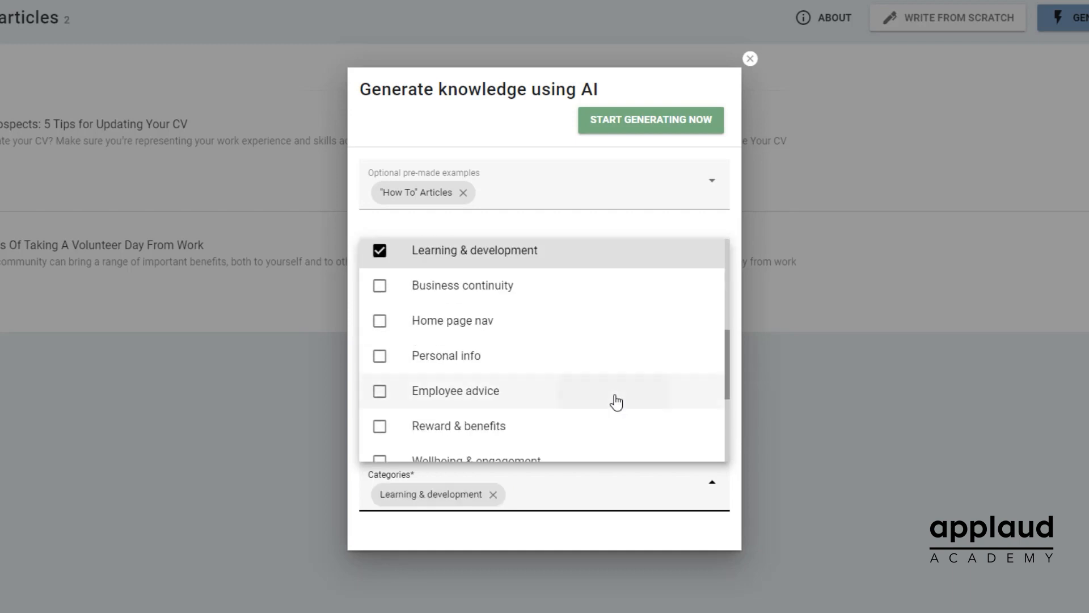
pyautogui.click(617, 397)
pyautogui.click(646, 532)
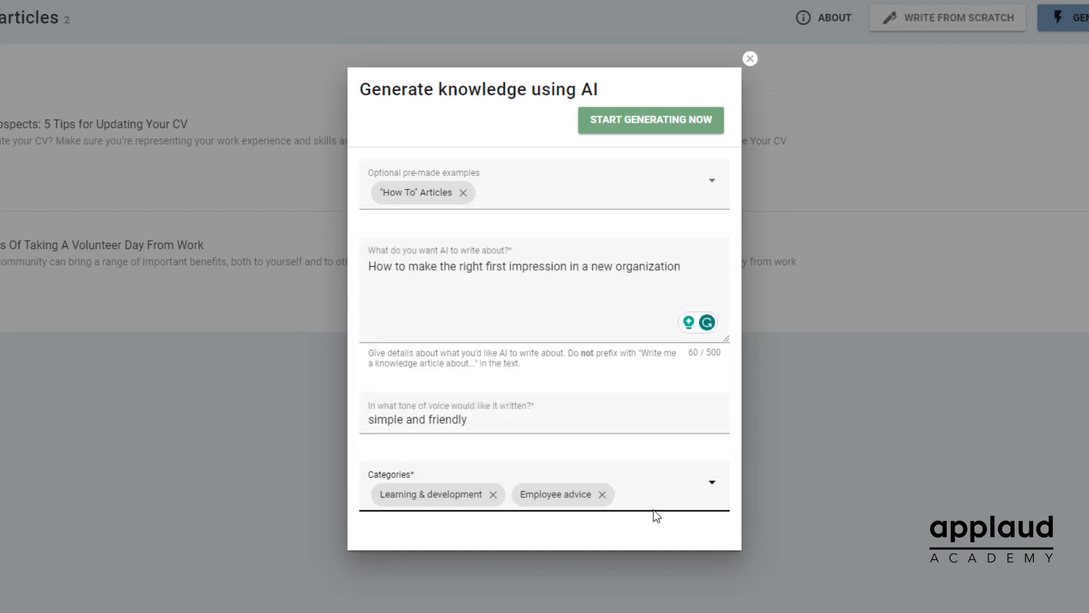
pyautogui.click(662, 128)
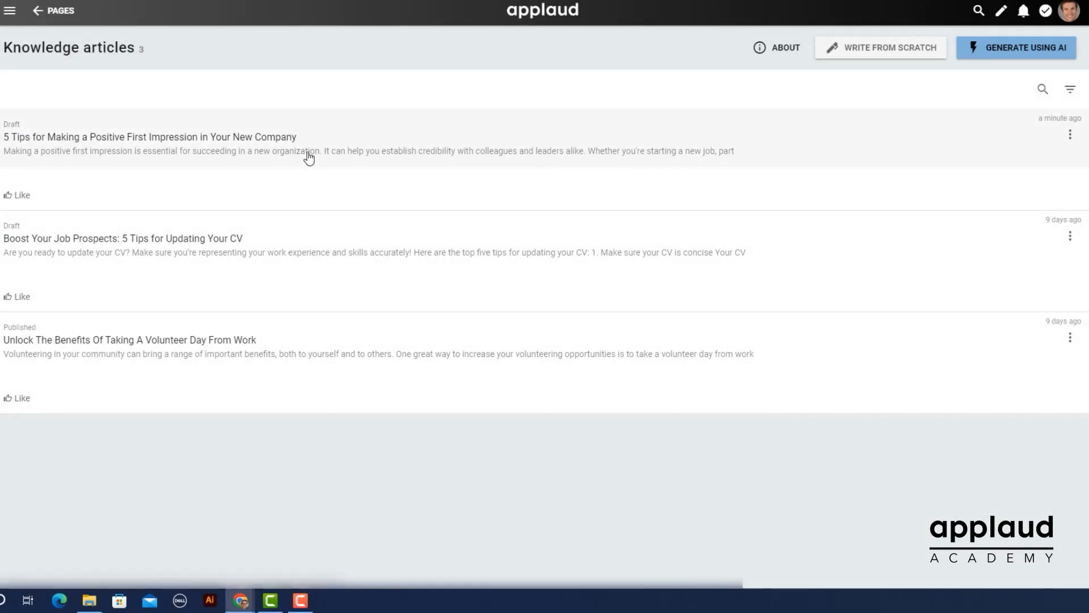
# Preview the draft '5 Tips for Making a Positive First Impression in Your New Company' and scroll through it
pyautogui.click(309, 157)
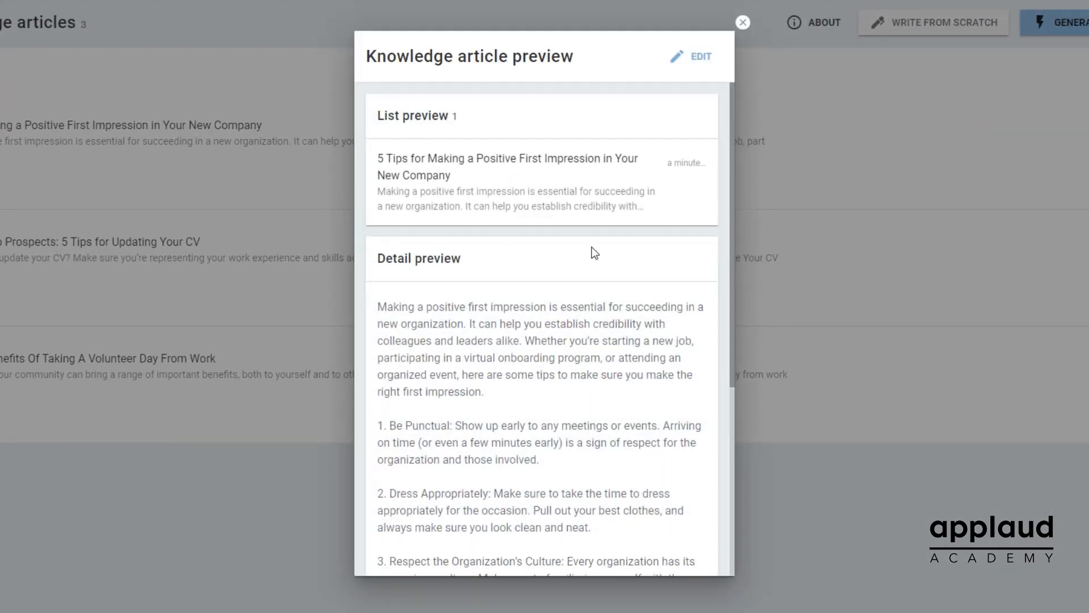
pyautogui.scroll(-5, 675, 247)
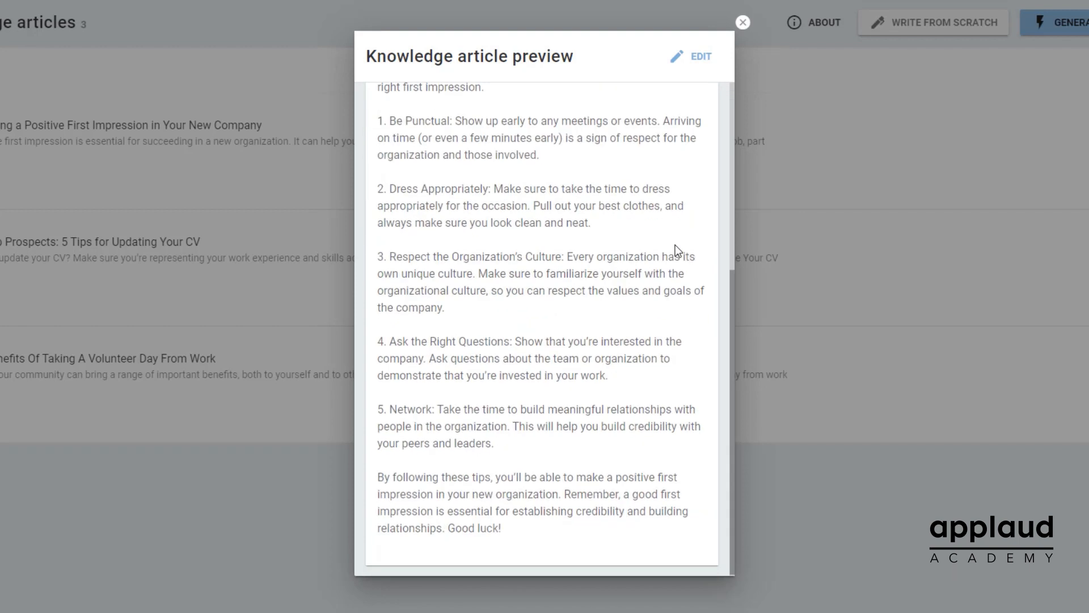
pyautogui.scroll(5, 675, 249)
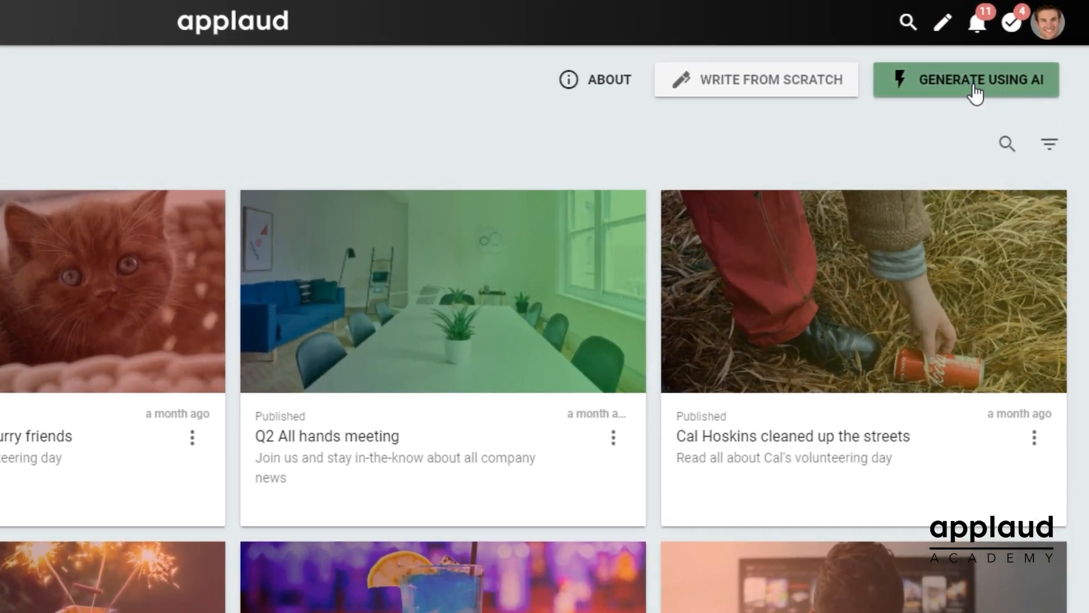
# AI-generate a Company update highlight about the new New York office from a pre-made example
pyautogui.click(1016, 56)
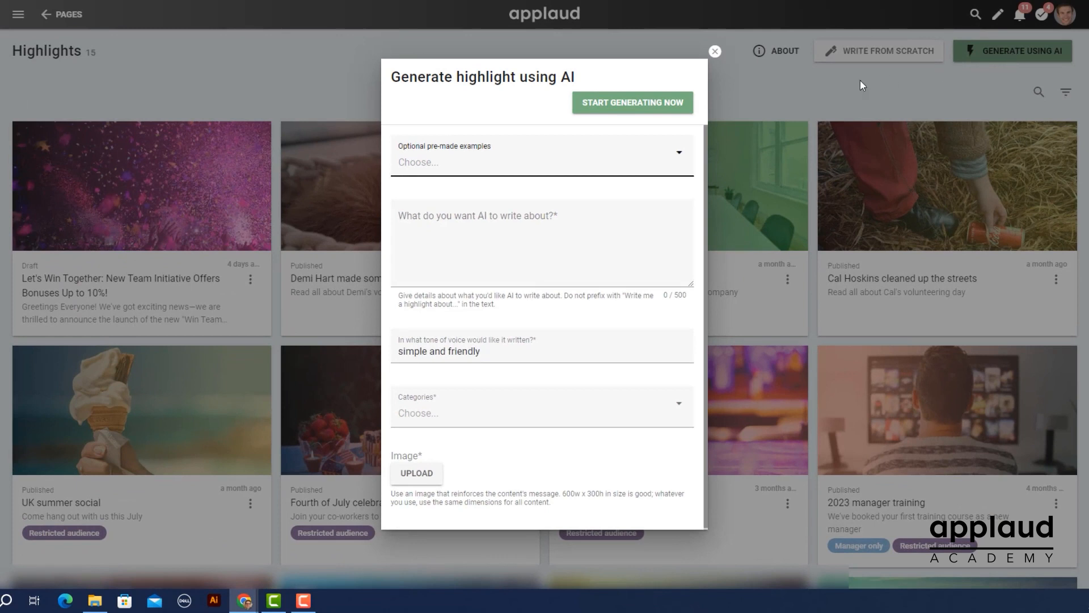
pyautogui.click(472, 165)
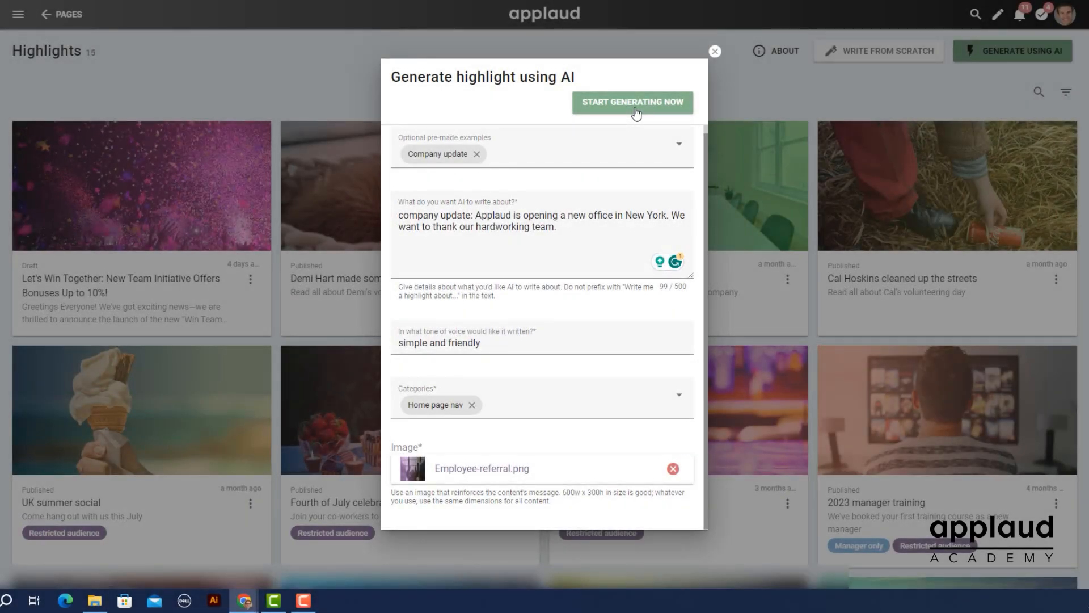
pyautogui.click(634, 103)
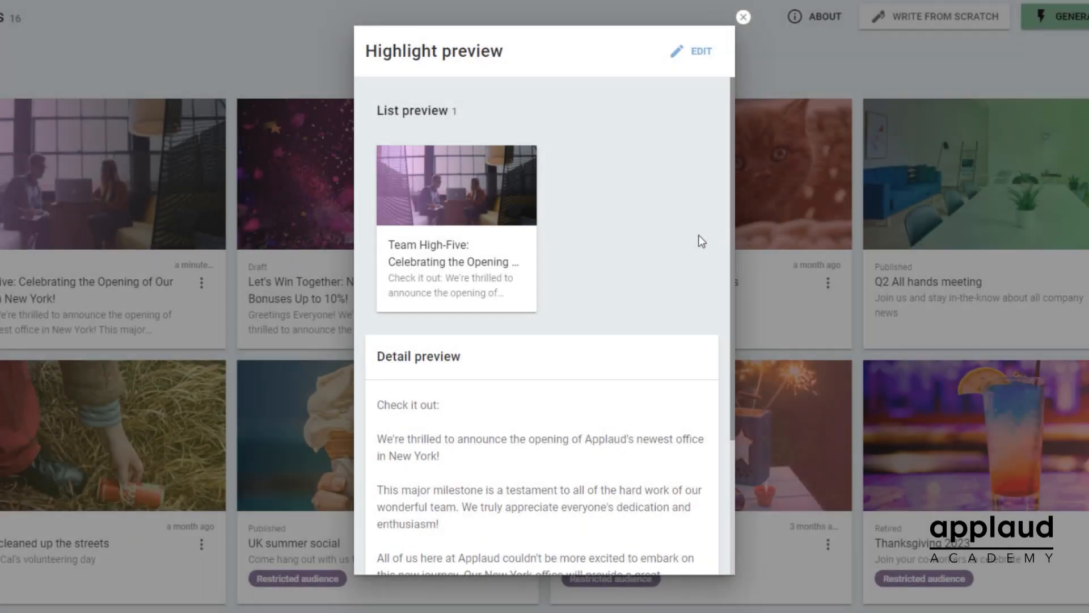
pyautogui.scroll(-3, 699, 235)
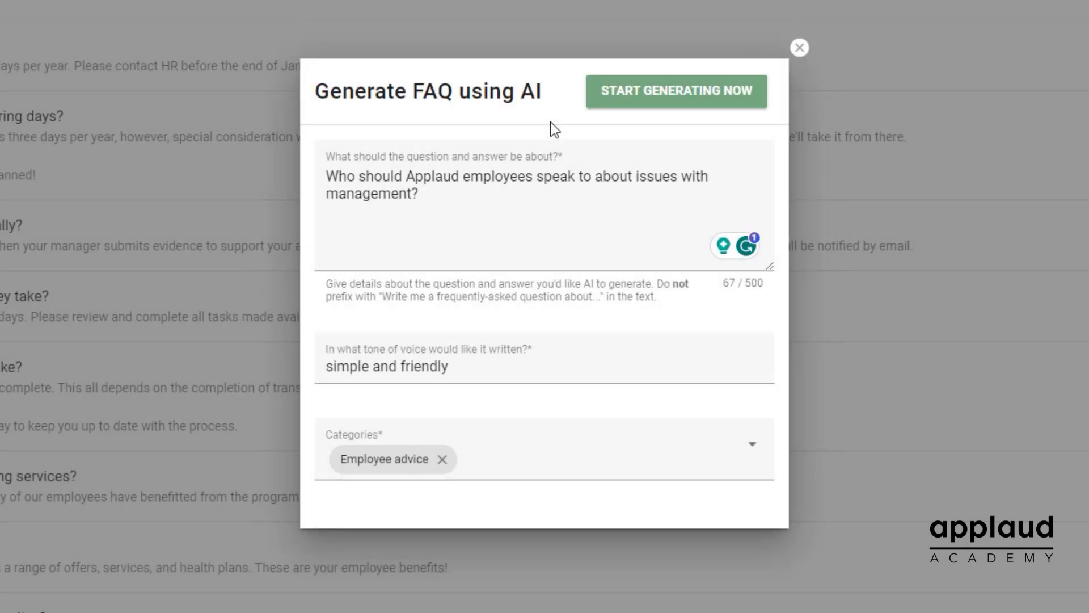
# Generate the Employee advice FAQ on whom to speak to about issues with management
pyautogui.click(709, 103)
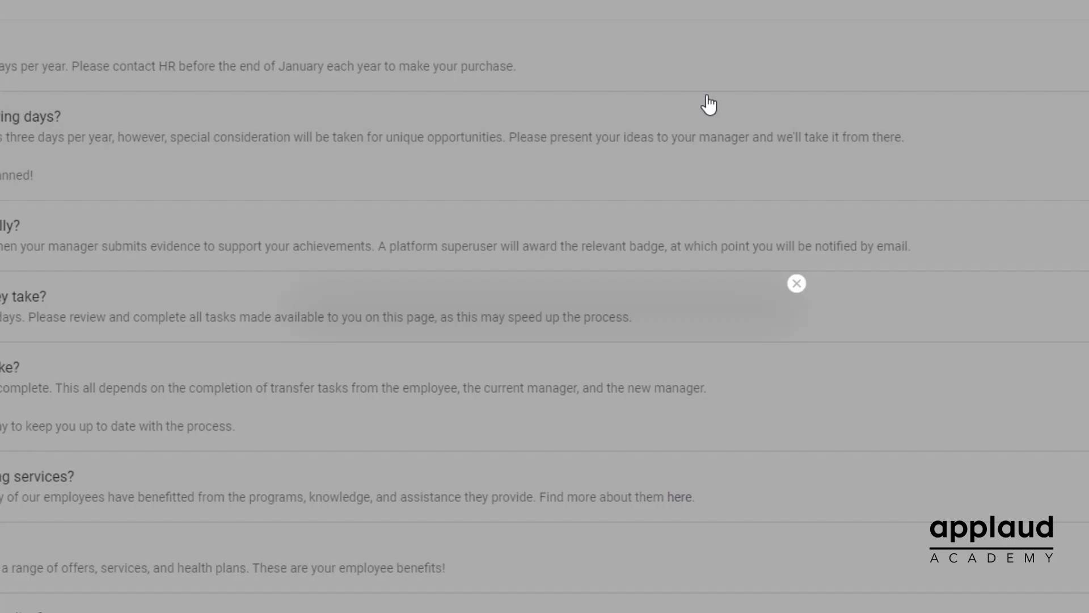